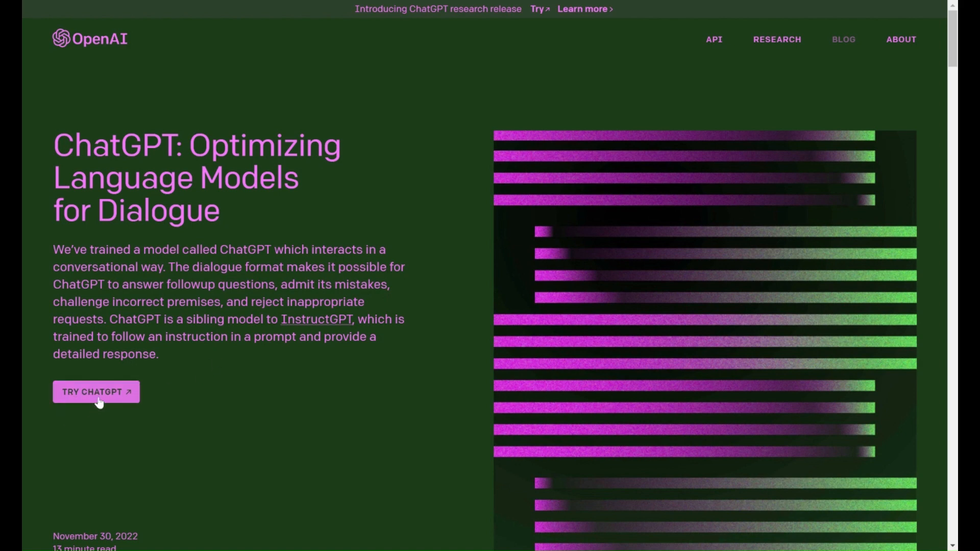
Step: Open ChatGPT and paste the prompt 'Create 30 positive & fun quotes about 'product / business / topic''
click(102, 400)
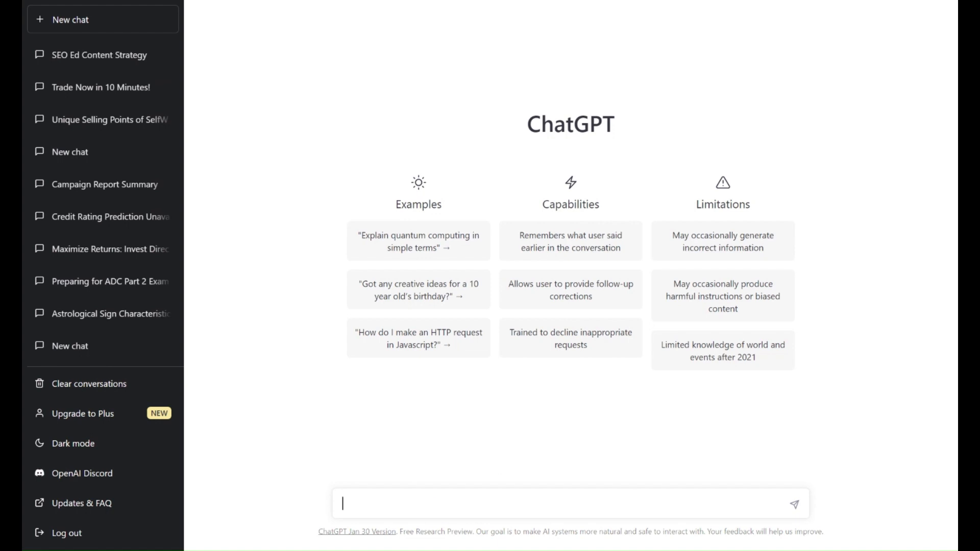
text(Create 30 positive & fun quotes about 'product / business / topic')
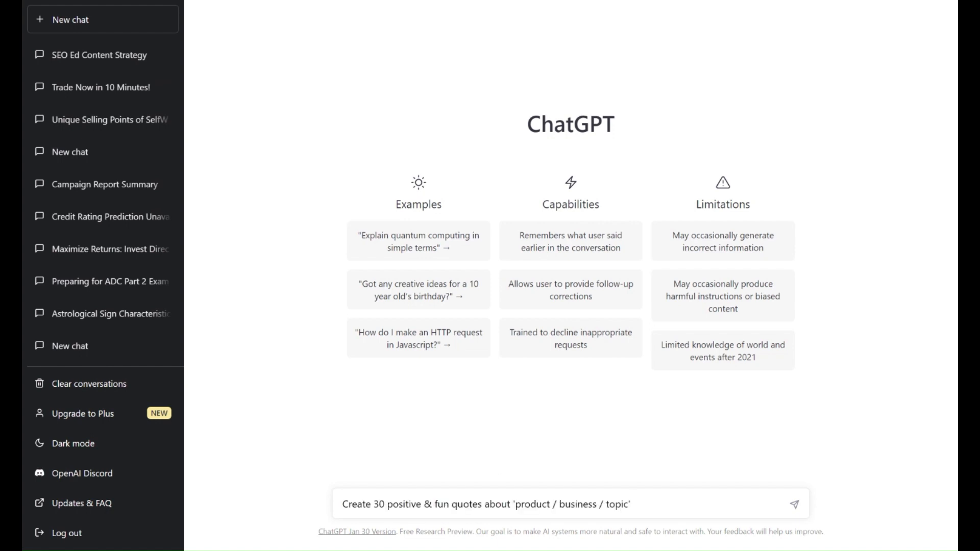
Step: Replace the placeholder topic with coffee and submit the prompt
key(Left)
key(Left)
key(Left)
key(Left)
key(Left)
key(Left)
key(Left)
key(Left)
key(Left)
key(Left)
key(Left)
key(Left)
key(Left)
key(Left)
key(Left)
key(Left)
key(Left)
key(Left)
key(Left)
key(Left)
key(Left)
key(Left)
key(Left)
key(Left)
key(Left)
key(Left)
key(Left)
key(Left)
key(Left)
key(Left)
key(Left)
key(Left)
key(Left)
key(Left)
key(Left)
key(Left)
key(Left)
key(Left)
key(Left)
key(Left)
key(Right)
key(Right)
key(Right)
key(Right)
key(Right)
key(Right)
key(Right)
key(Right)
key(Right)
key(Right)
key(Right)
key(Right)
key(Right)
key(Right)
key(Right)
key(Right)
key(Right)
key(Right)
key(Right)
key(Right)
key(Right)
key(Right)
key(Right)
key(Right)
key(Left)
key(Left)
key(Left)
key(Left)
key(Left)
key(Left)
key(Left)
key(Left)
key(Right)
key(shift+Right)
key(shift+Right)
key(shift+Right)
key(shift+Right)
key(shift+Right)
key(shift+Right)
key(shift+Right)
key(shift+Right)
key(shift+Right)
key(shift+Right)
key(shift+Right)
key(shift+Right)
key(shift+Right)
key(shift+Right)
key(shift+Right)
key(shift+Right)
key(shift+Right)
key(shift+Right)
key(shift+Right)
key(shift+Right)
key(shift+Right)
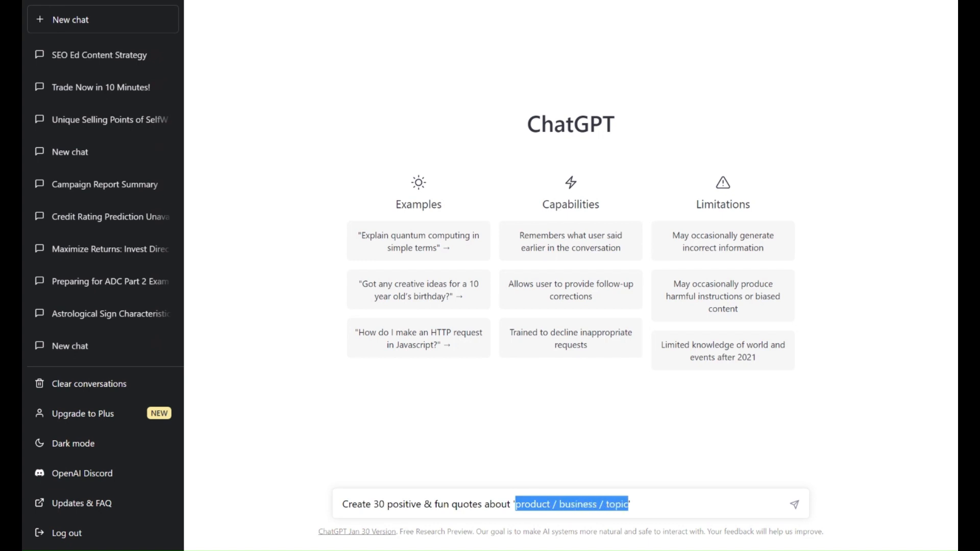
key(BackSpace)
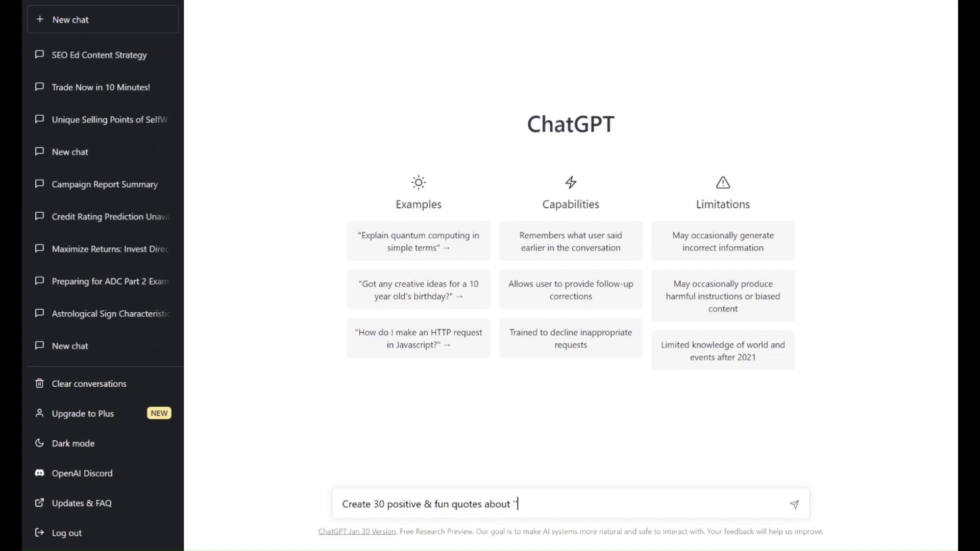
key(BackSpace)
text(coffee)
key(Return)
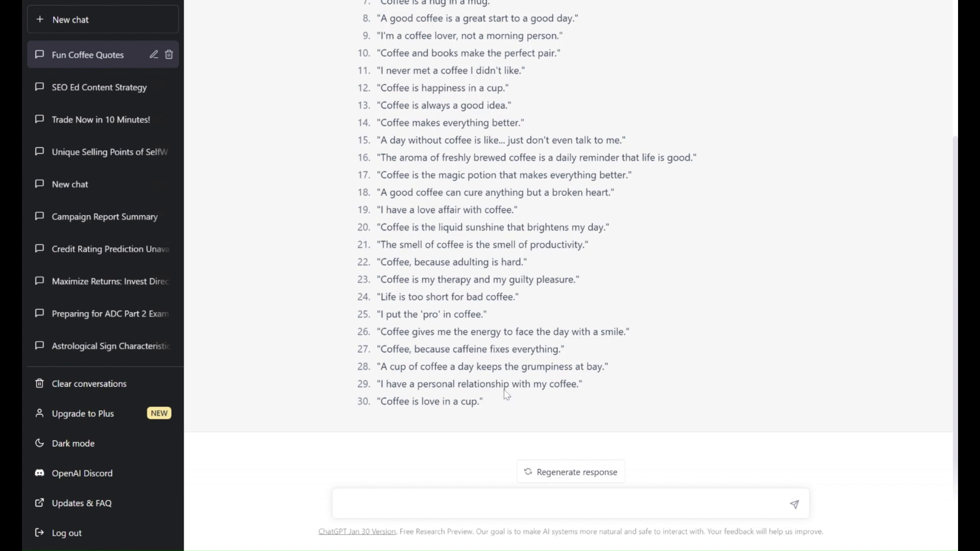
Step: Copy the 30 generated coffee quotes and paste them into the Google Sheets spreadsheet starting at cell A2
scroll(508, 403, up, 2)
scroll(508, 403, up, 2)
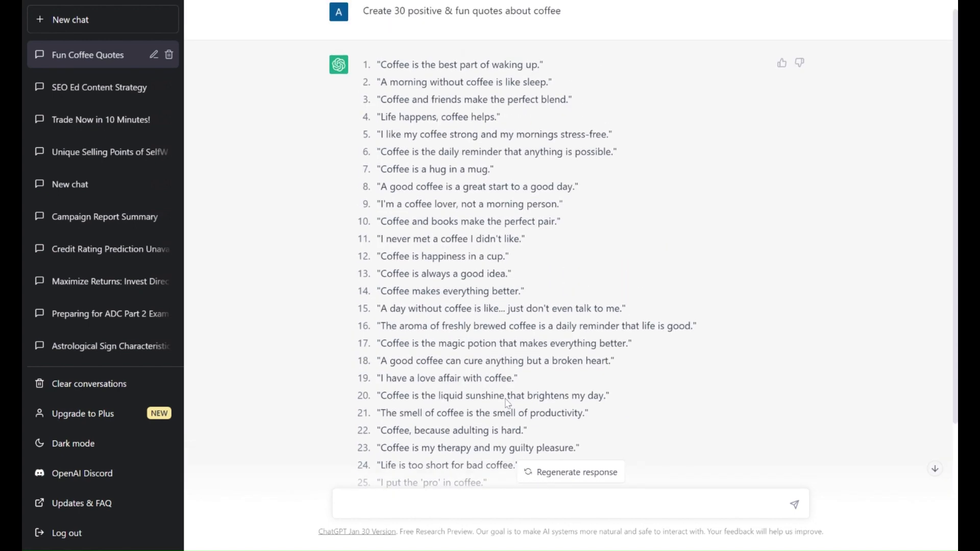
scroll(508, 403, down, 1)
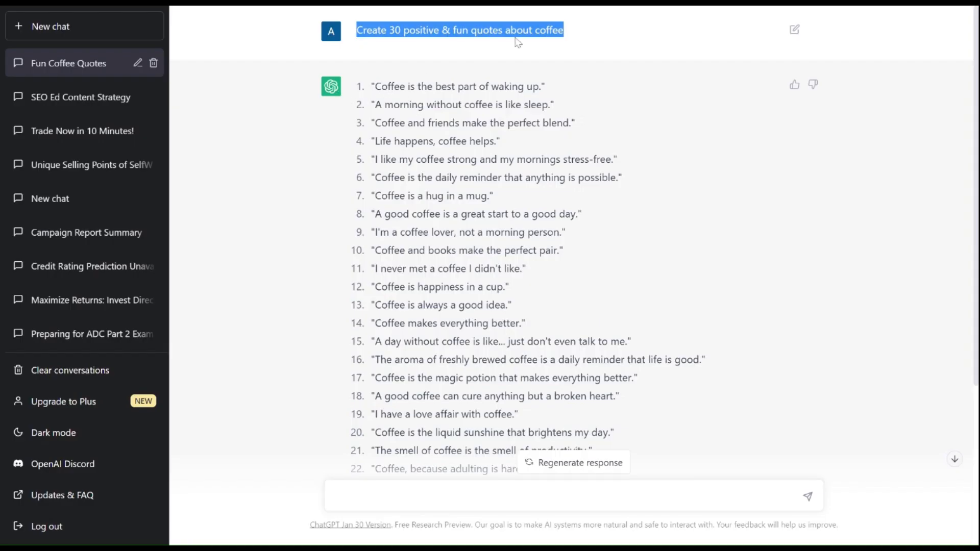
click(509, 121)
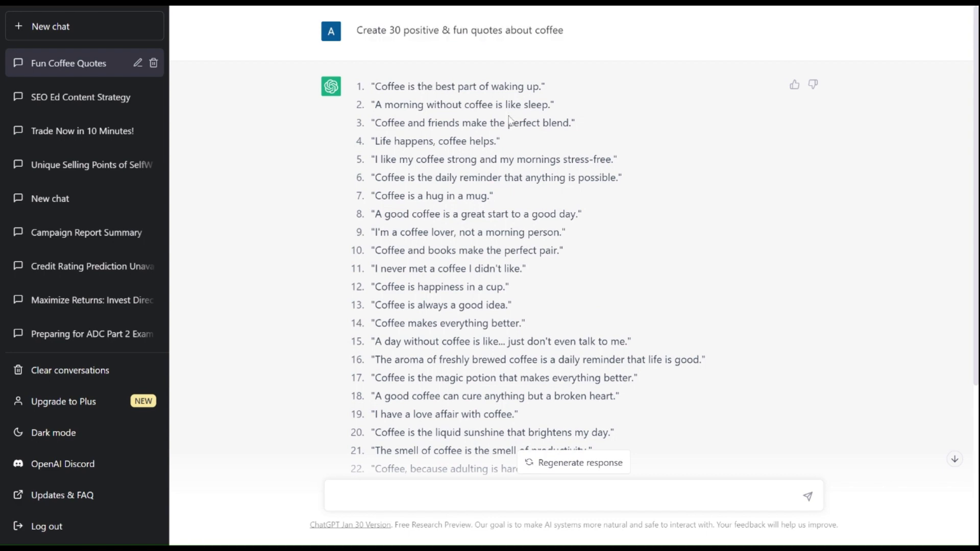
scroll(509, 121, down, 6)
scroll(364, 76, up, 6)
drag(371, 86, 495, 475)
scroll(572, 316, down, 4)
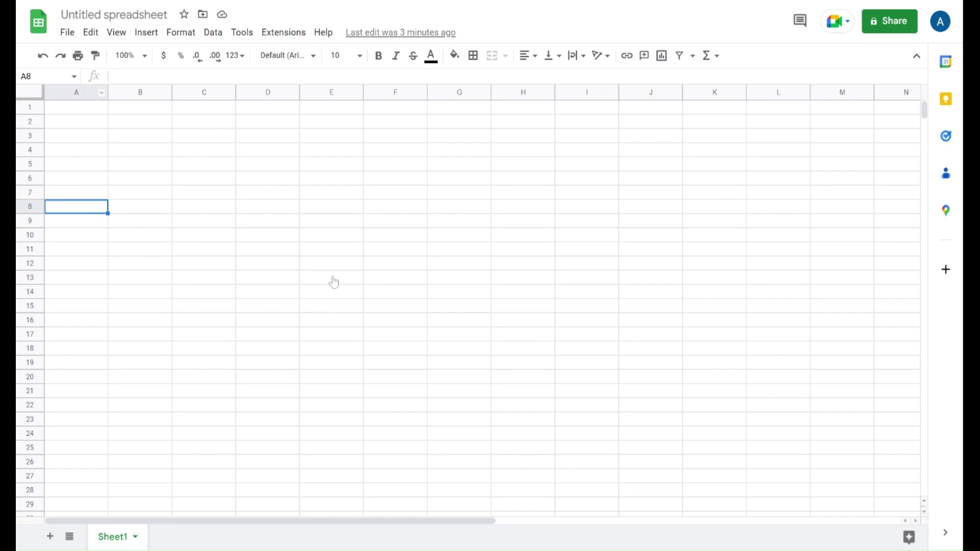
click(77, 125)
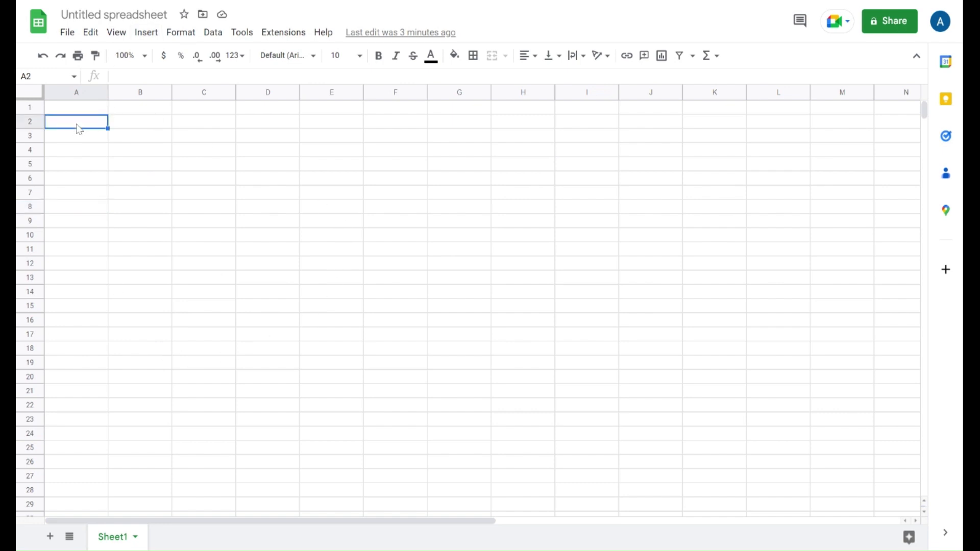
key(ctrl+v)
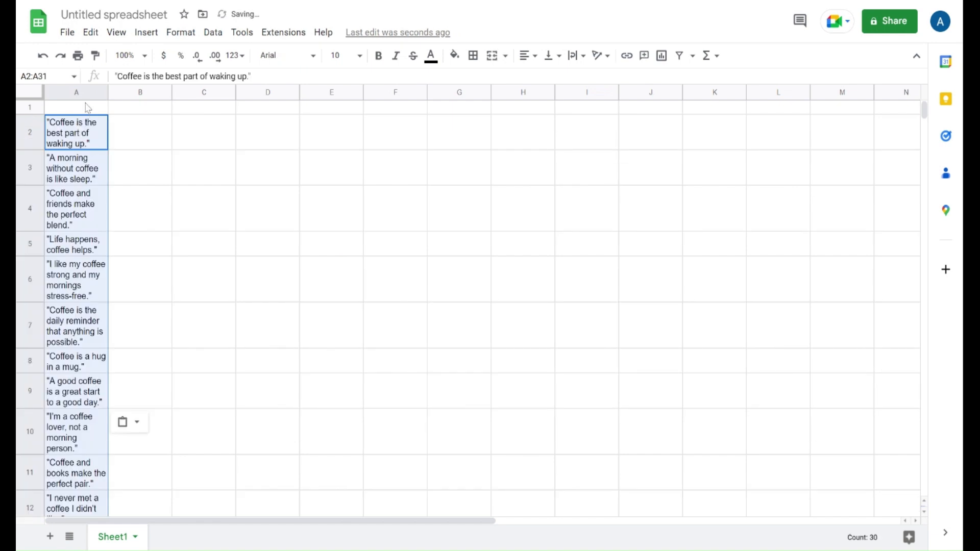
Step: Add the header 'Quotes' in cell A1 and make it bold
click(83, 110)
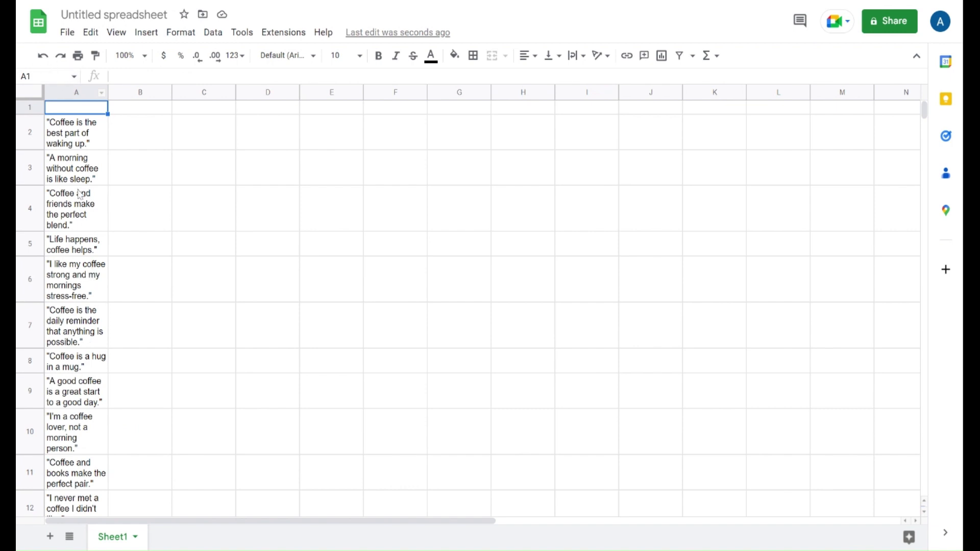
text(Quo)
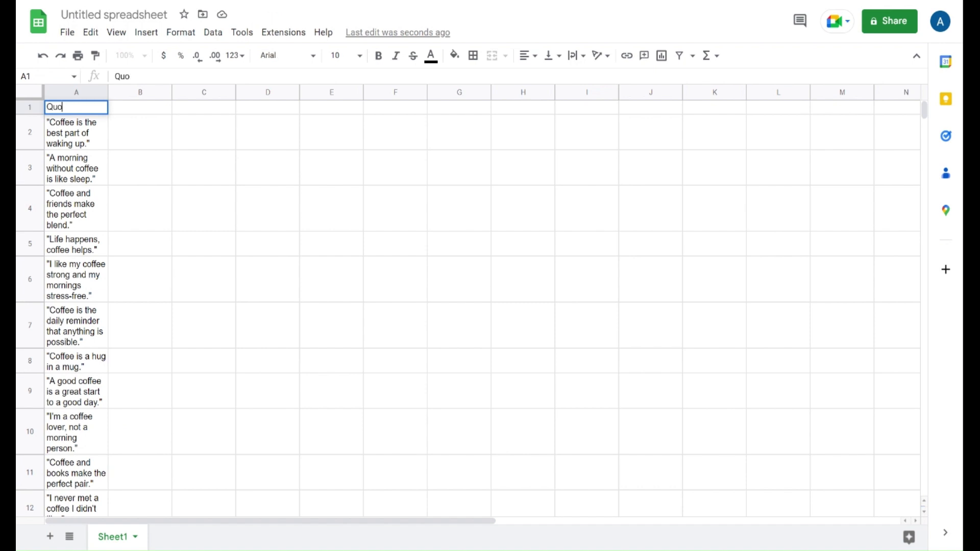
text(tes)
key(Return)
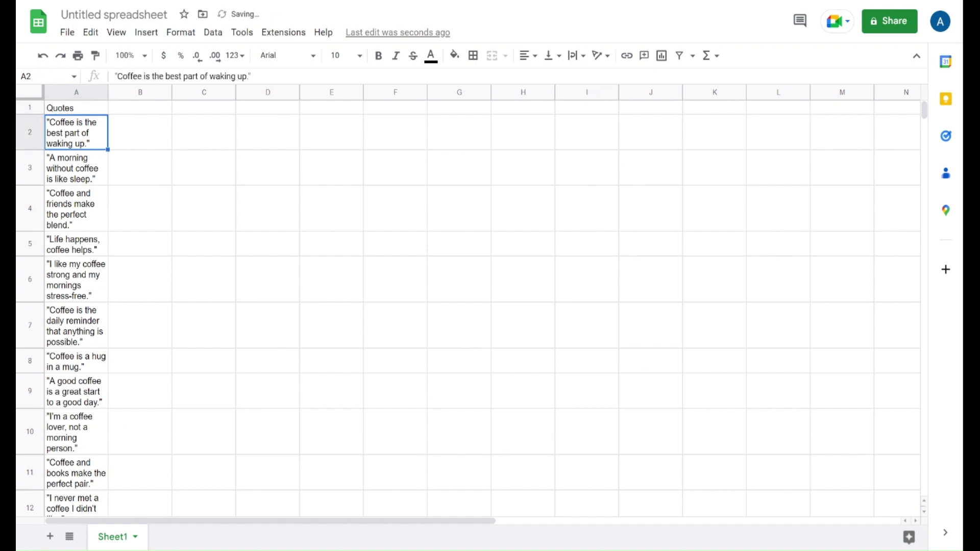
click(86, 108)
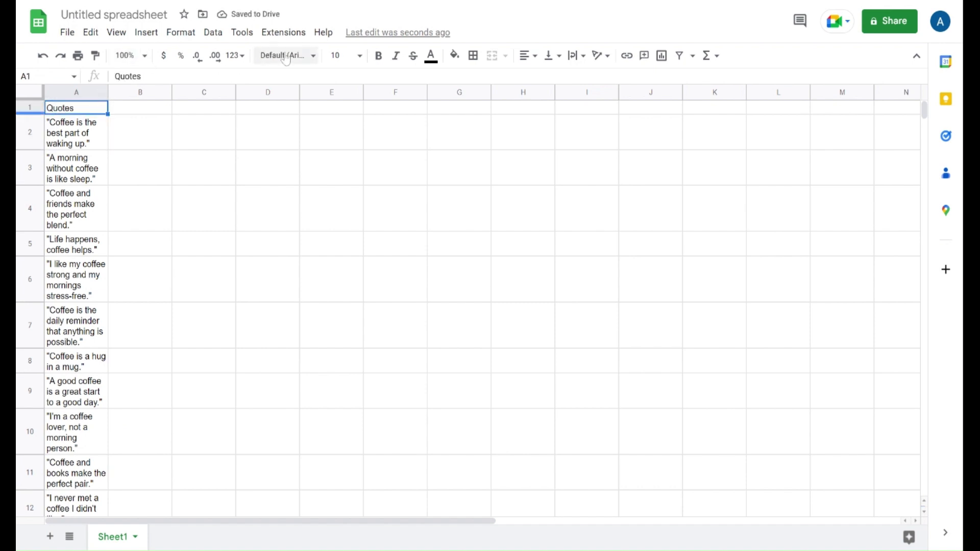
click(380, 56)
click(159, 191)
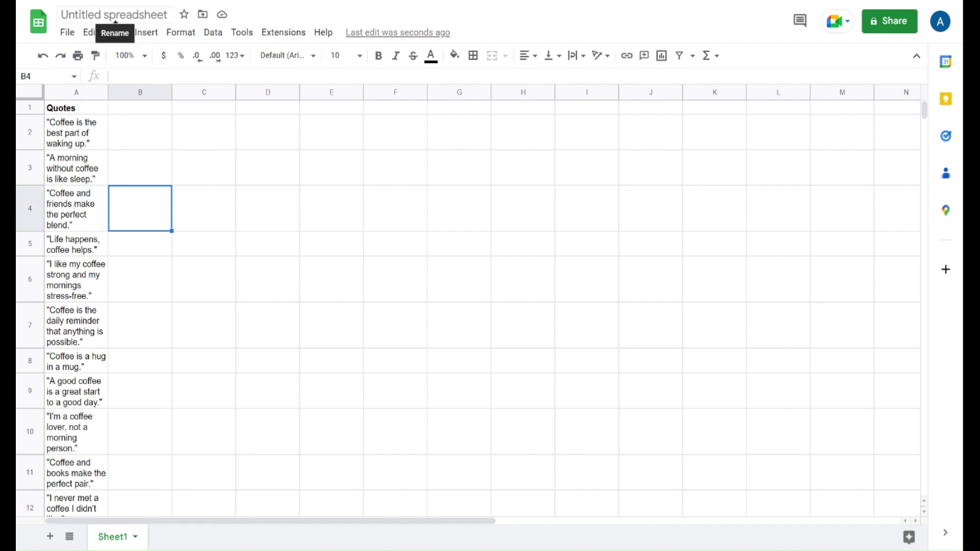
Step: Rename the spreadsheet as coffee quotes
click(115, 16)
text(c)
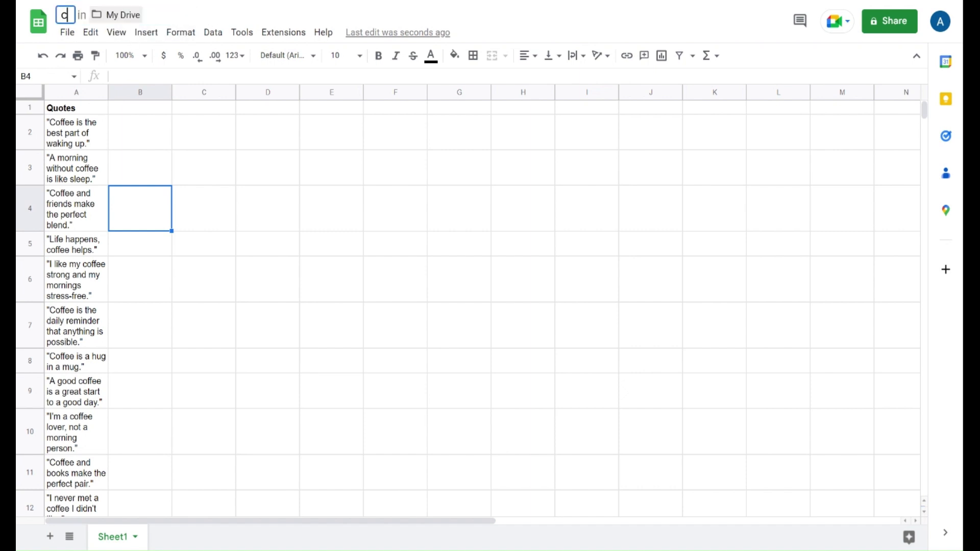
text(offee qu)
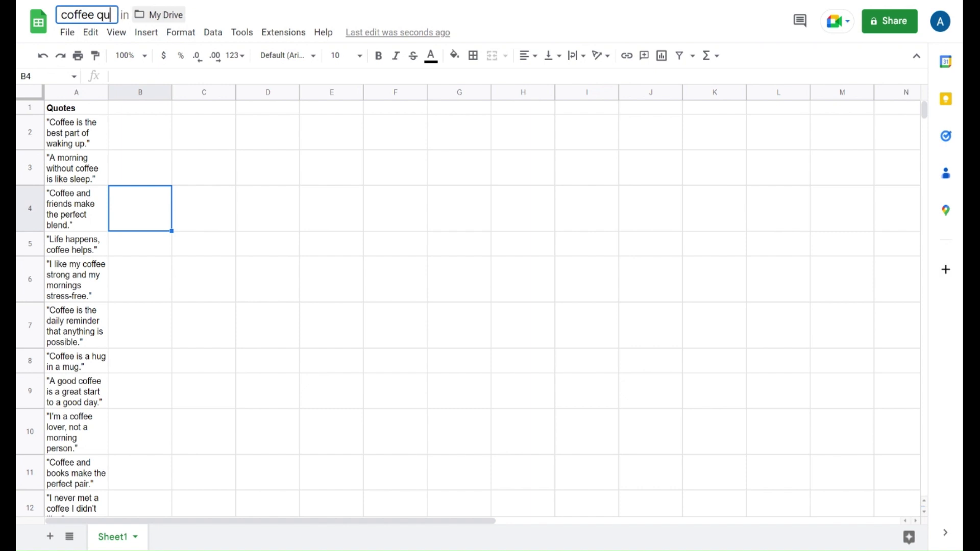
text(otes)
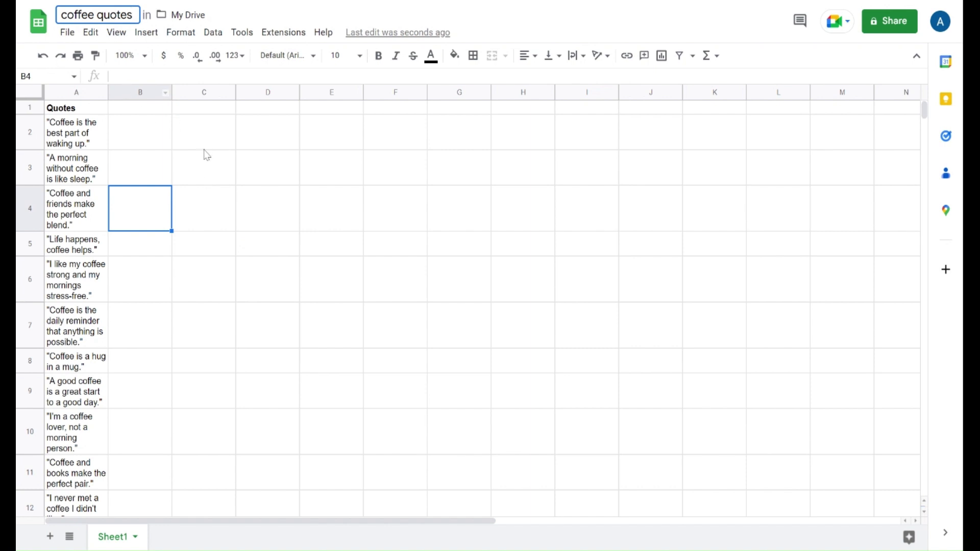
click(136, 162)
Step: Download the sheet as a Comma Separated Values (.csv) file
click(116, 32)
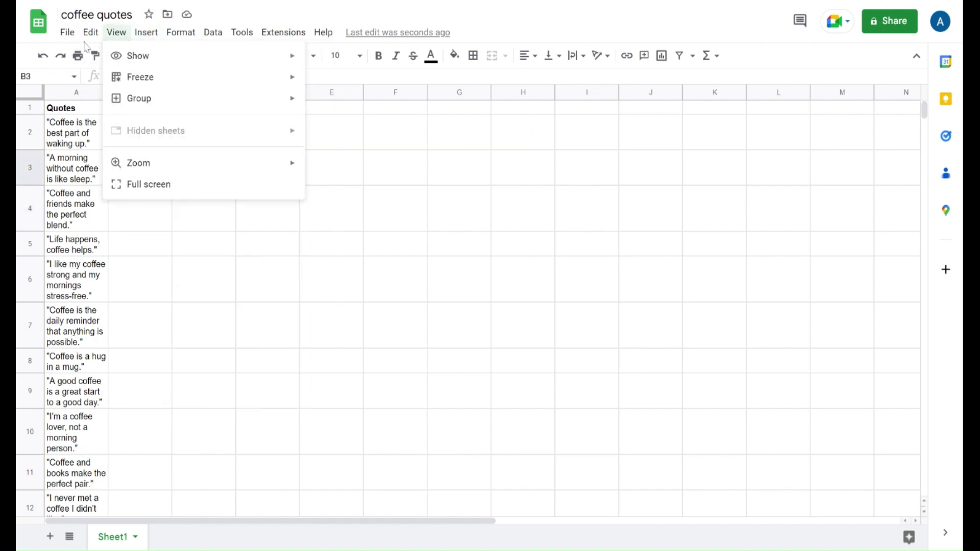
mouse_move(67, 32)
mouse_move(134, 200)
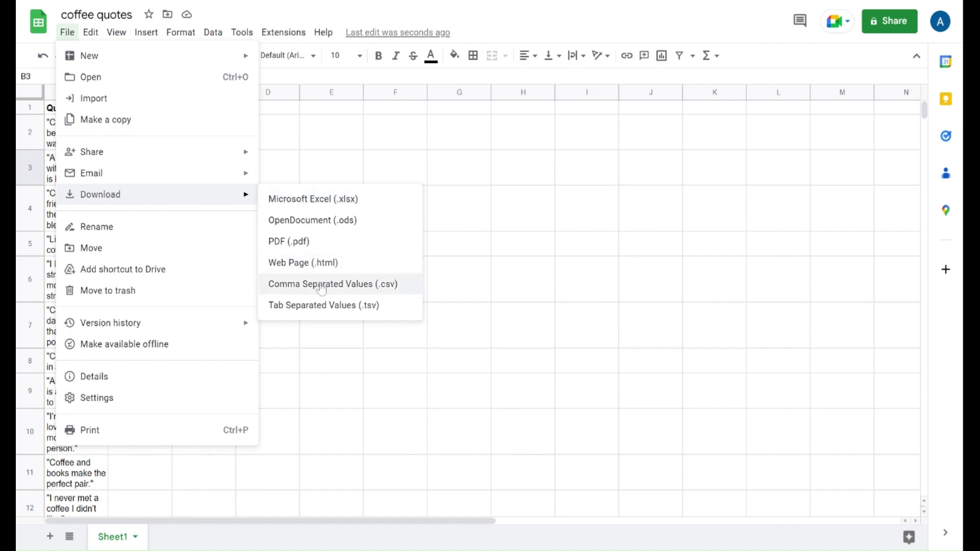
click(347, 292)
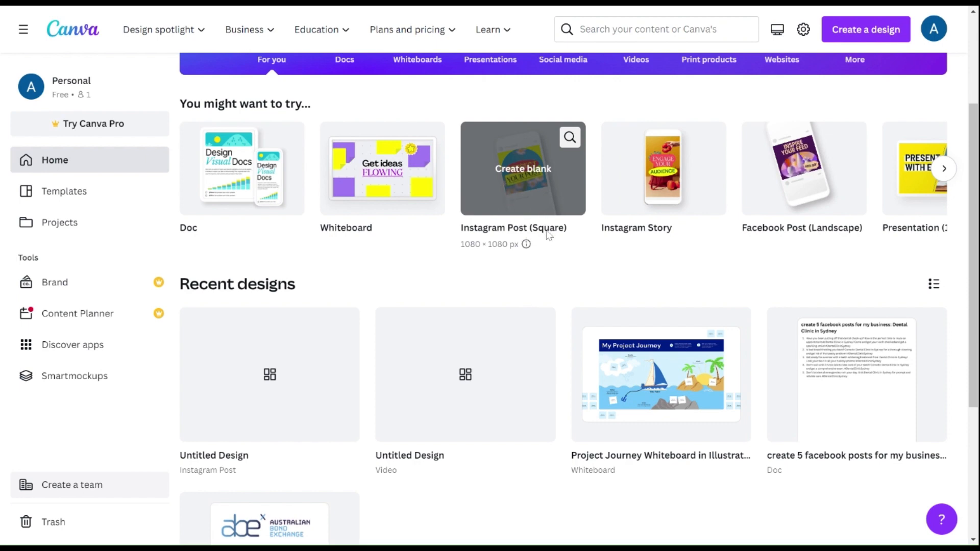
Step: In Canva, create a blank Instagram Post (Square) design and apply a quote template to it
click(517, 188)
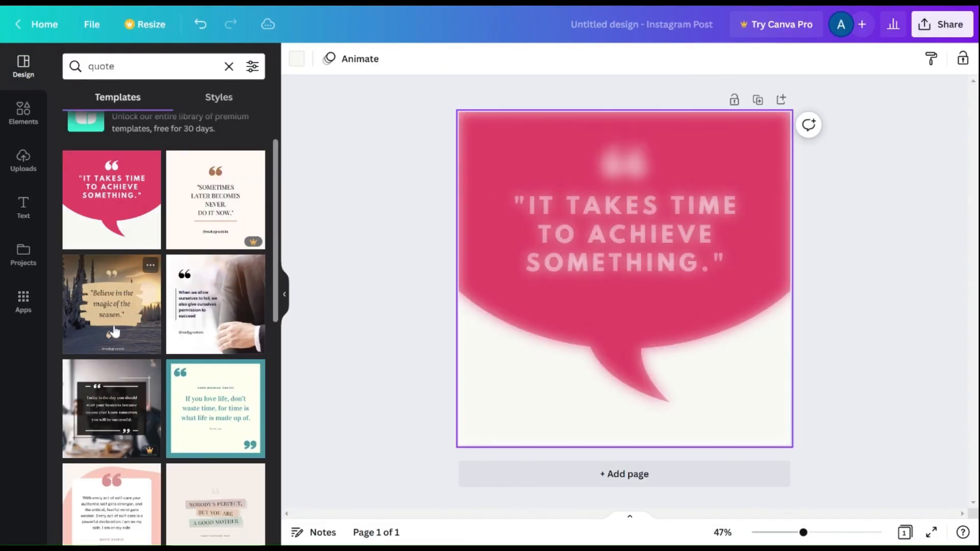
click(110, 321)
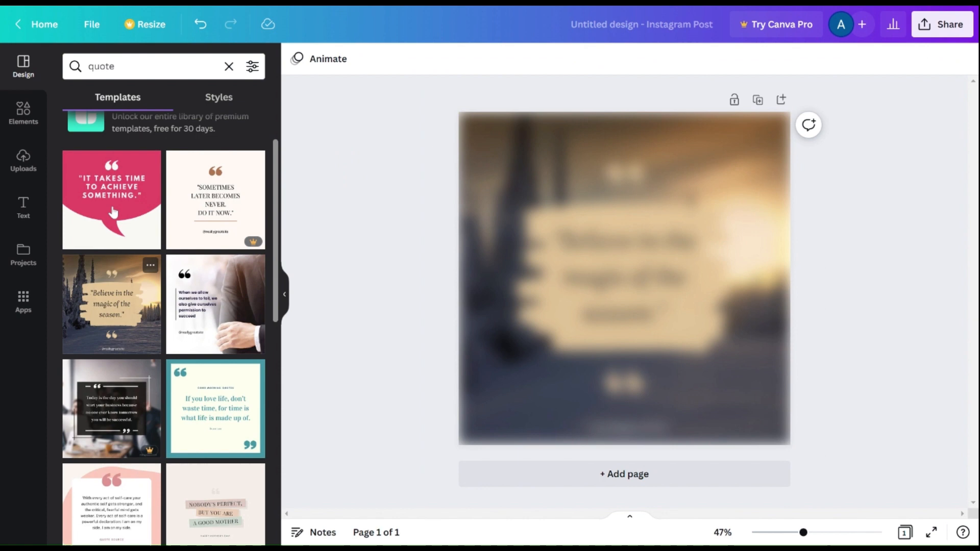
Step: Search templates for 'quotes coffee' and apply the 'I am fueled by happy thoughts and coffee' template
click(125, 78)
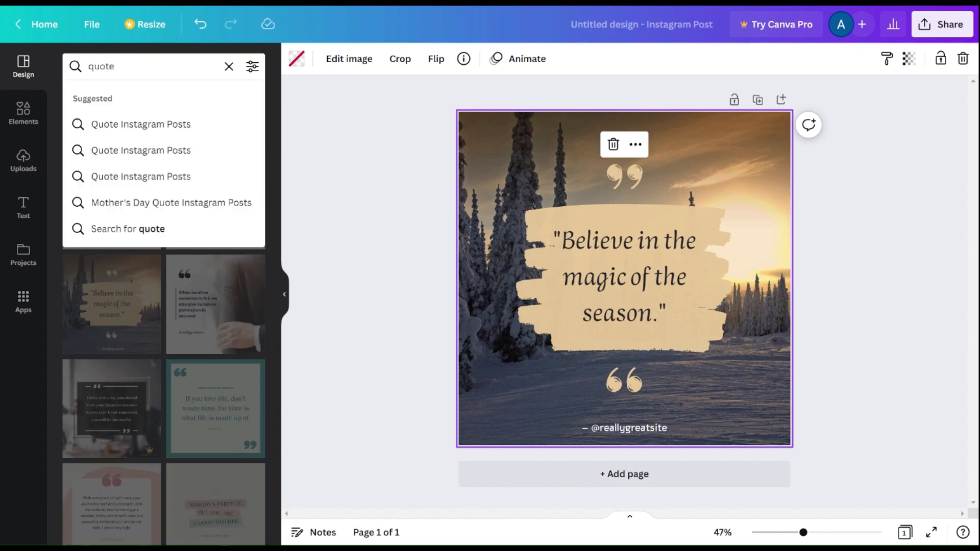
text(s coffee)
key(Return)
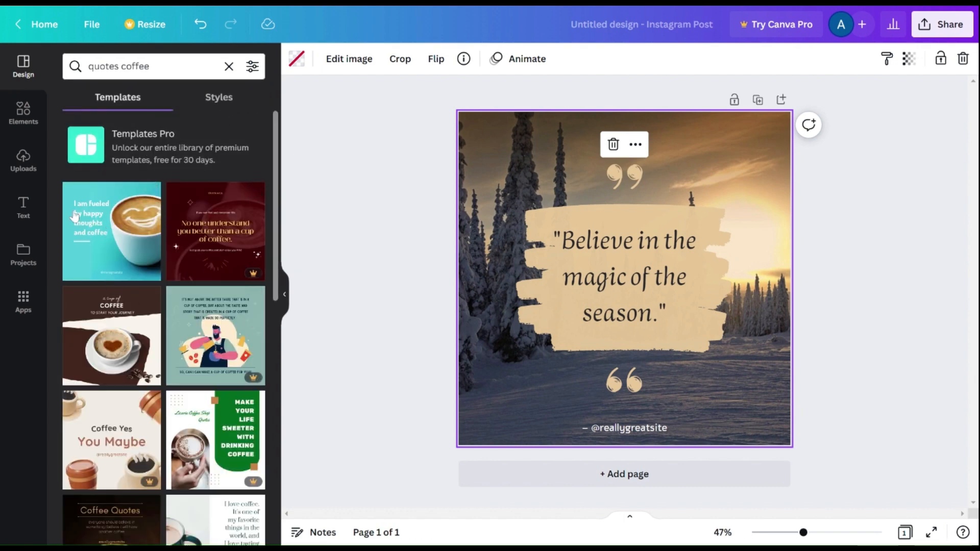
scroll(131, 231, down, 1)
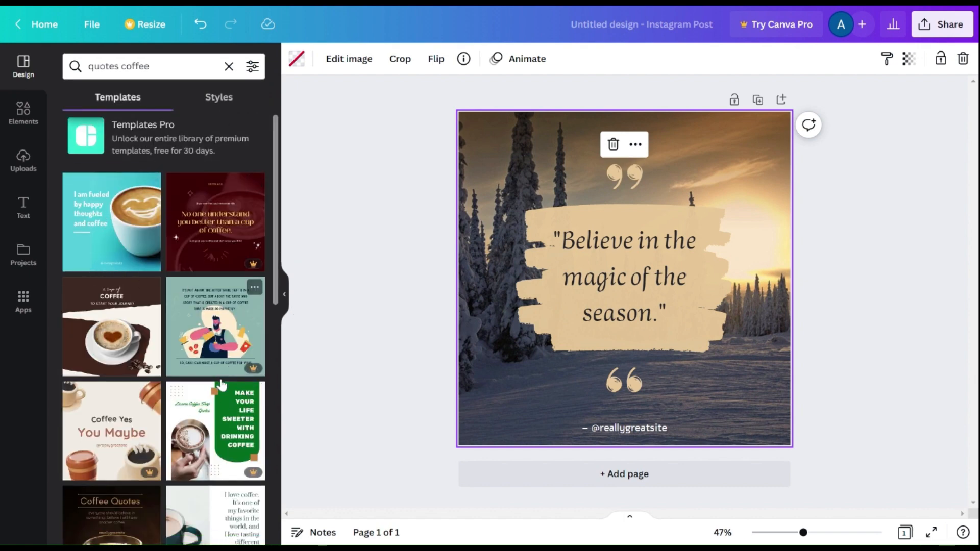
click(131, 230)
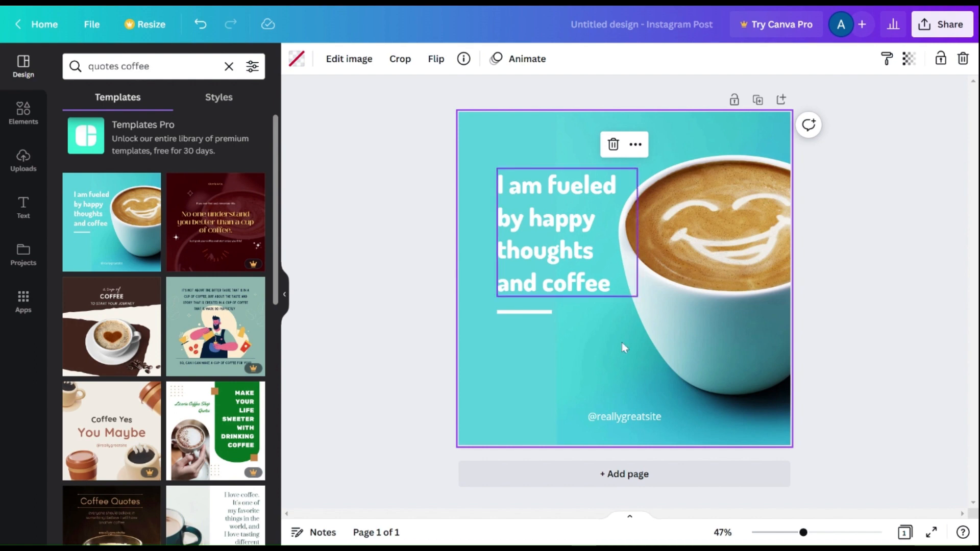
Step: Paste the first quote from cell A2 over the post's headline text and widen its text box
click(564, 194)
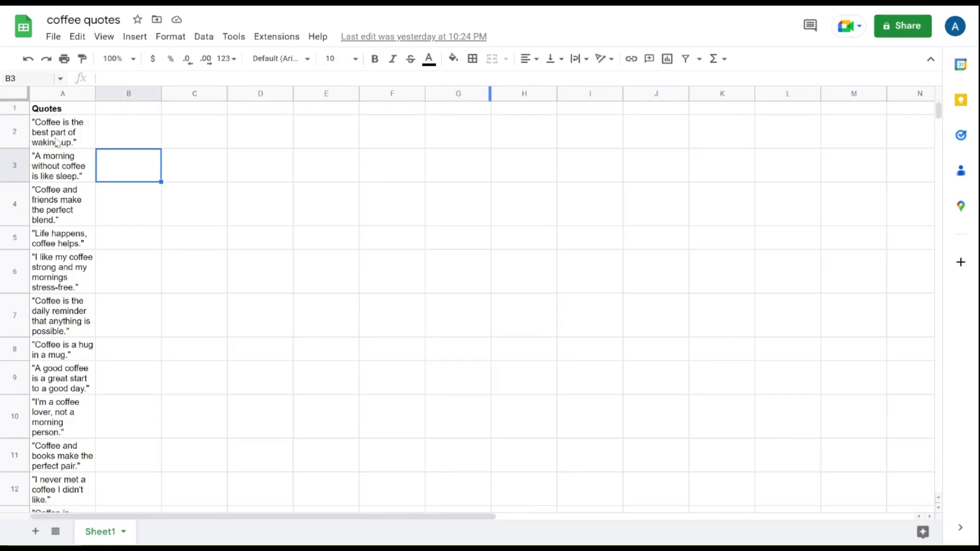
click(70, 142)
key(ctrl+c)
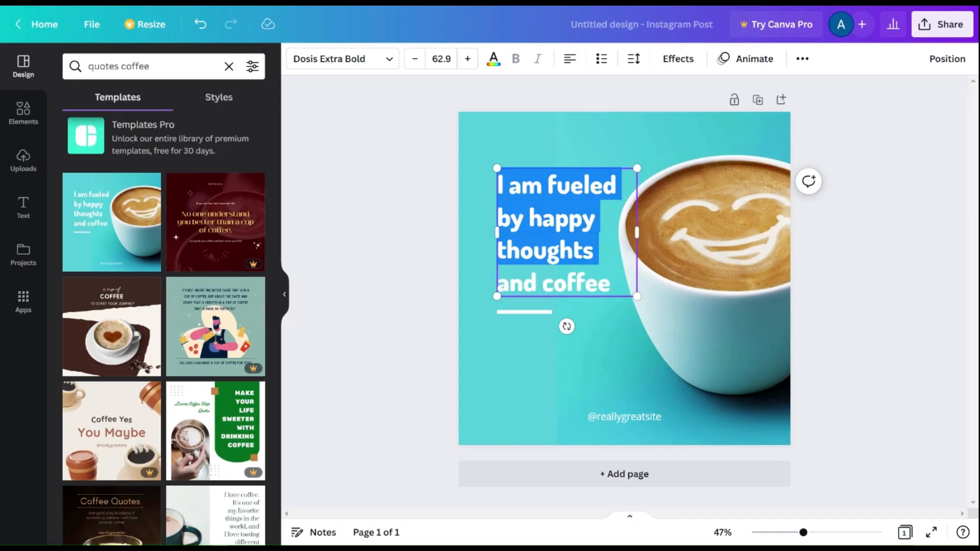
key(ctrl+v)
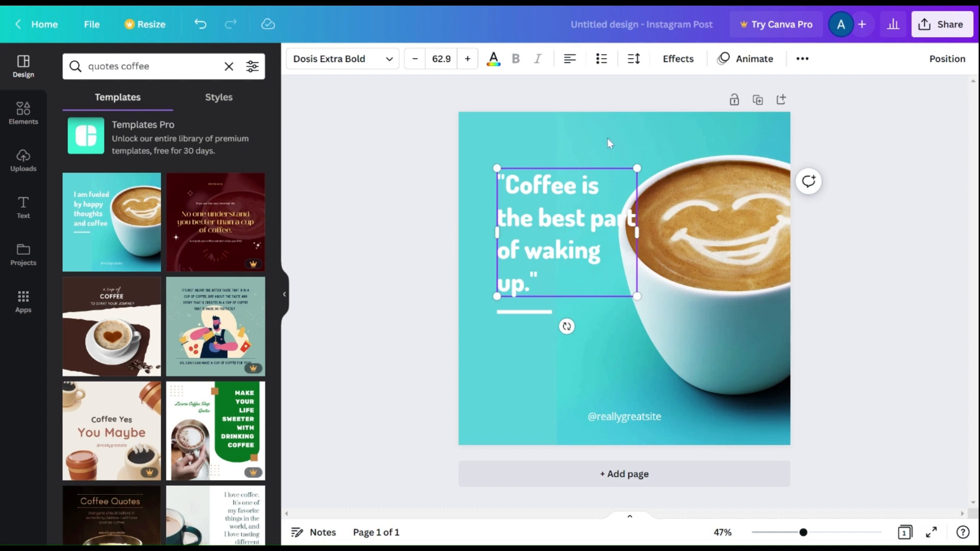
drag(579, 167, 563, 168)
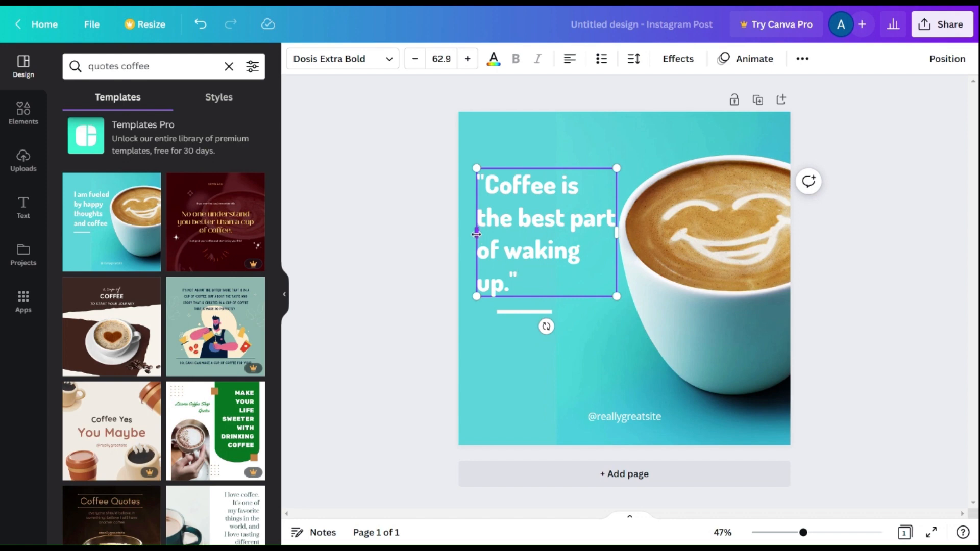
drag(476, 232, 471, 232)
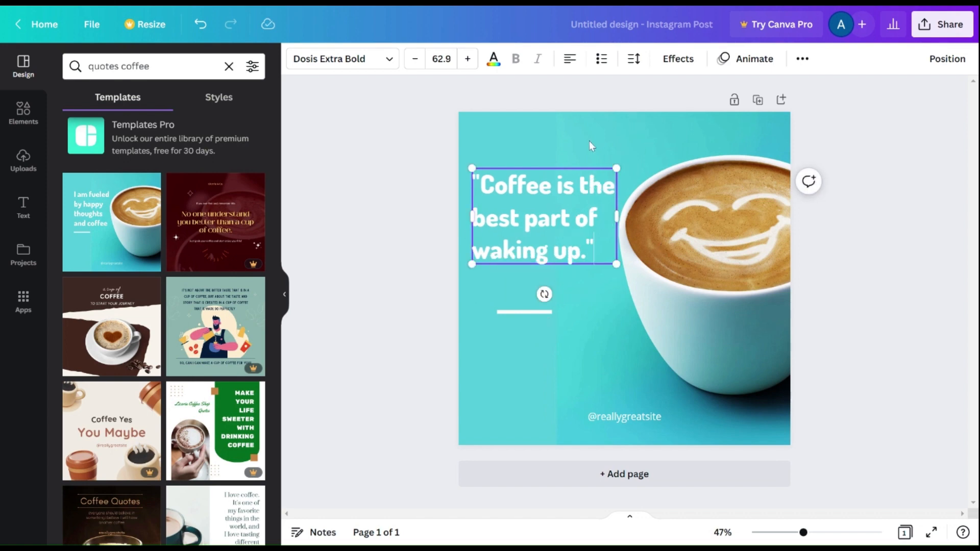
click(624, 417)
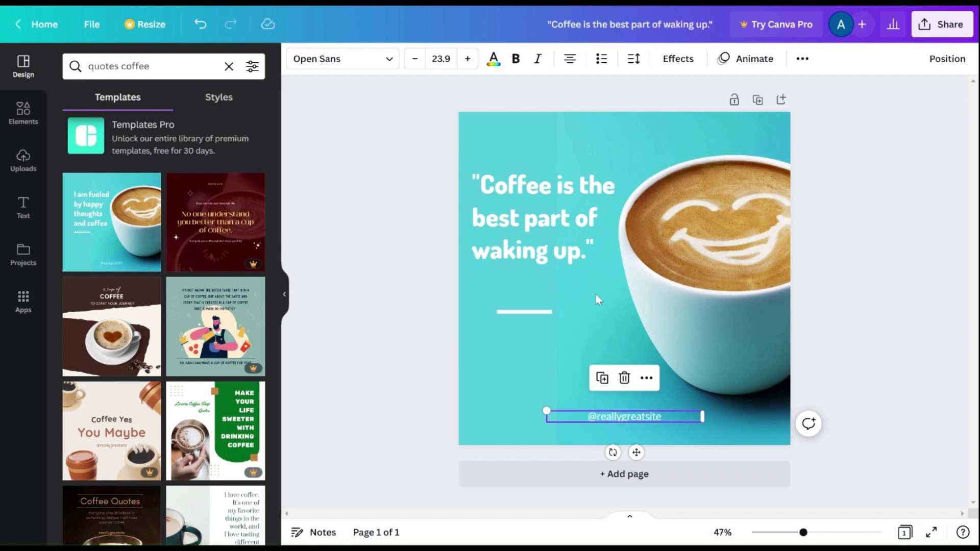
click(615, 417)
drag(662, 417, 596, 417)
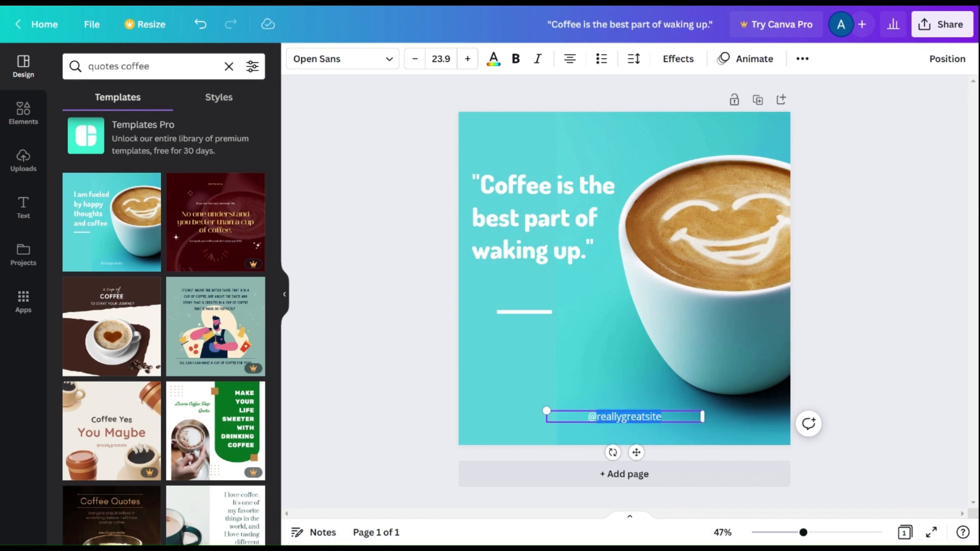
key(BackSpace)
text(J)
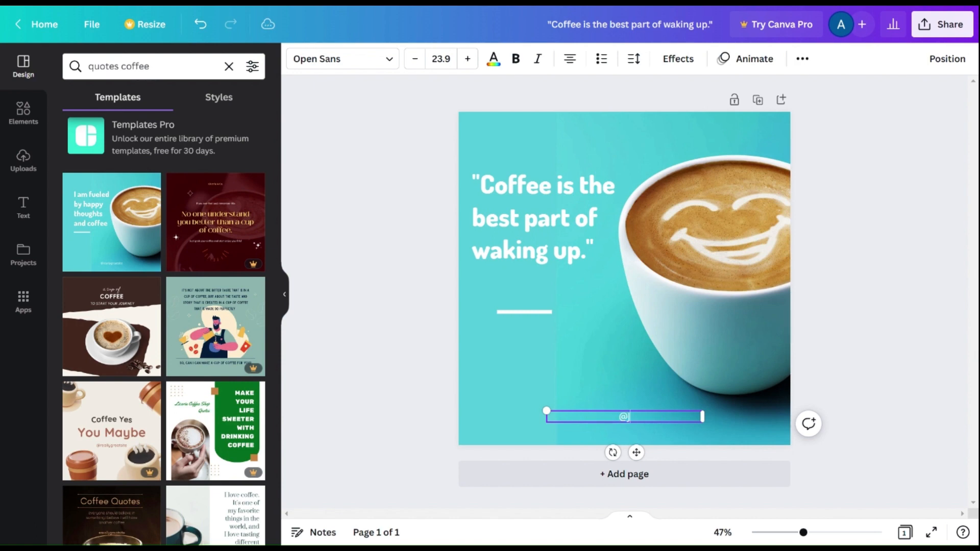
text(oesCafe)
click(587, 378)
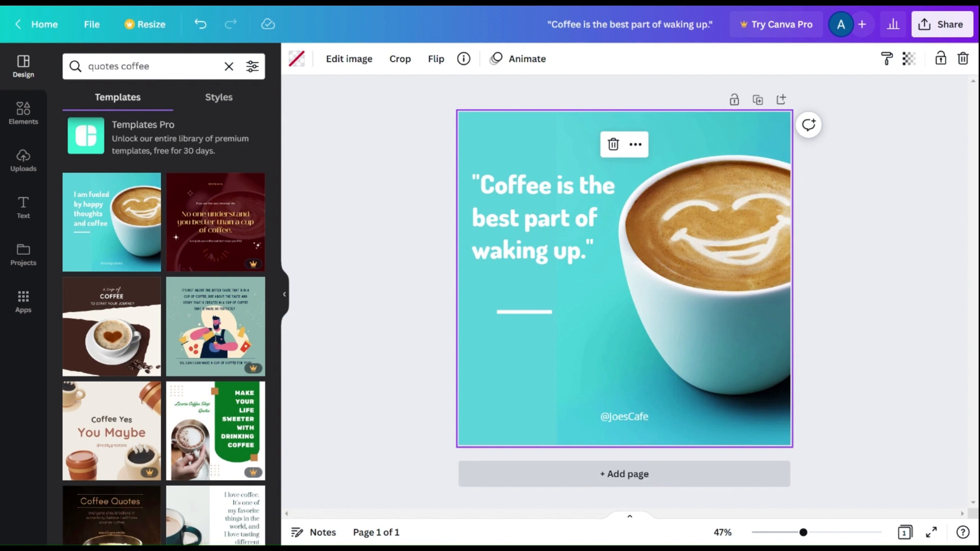
Step: Add a second page and apply the same 'I am fueled by happy thoughts and coffee' template to it
click(650, 480)
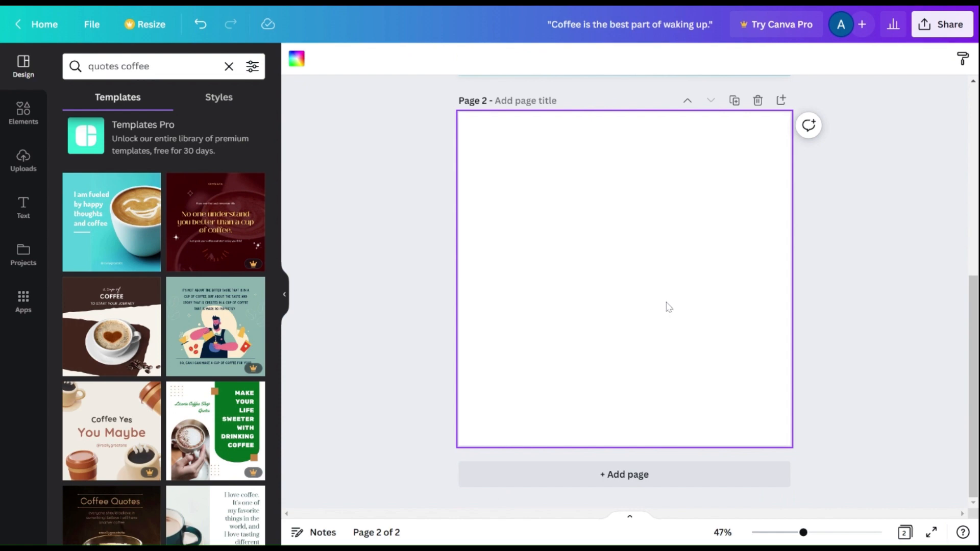
click(105, 240)
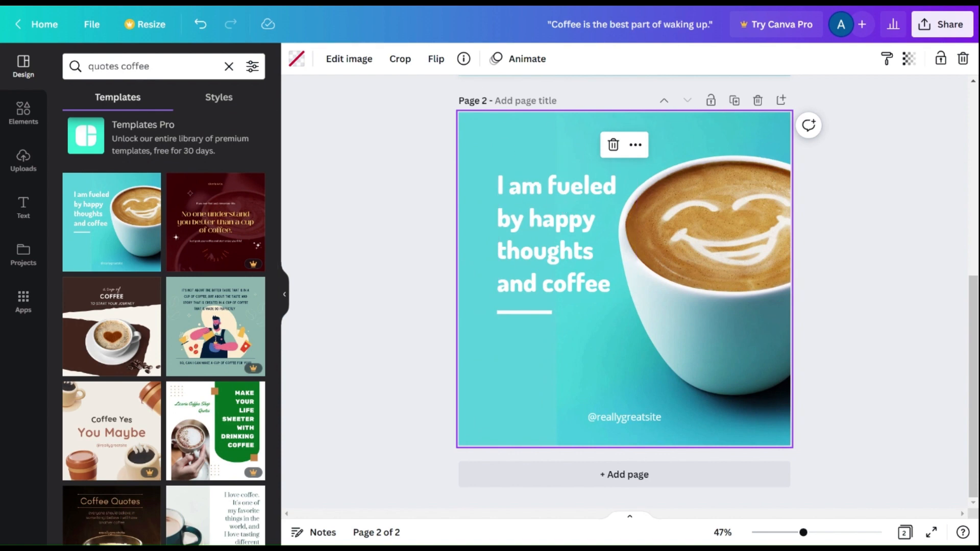
Step: Copy the quote from cell A3 in the sheet, paste it over page 2's headline and reposition its text box
key(ctrl+Tab)
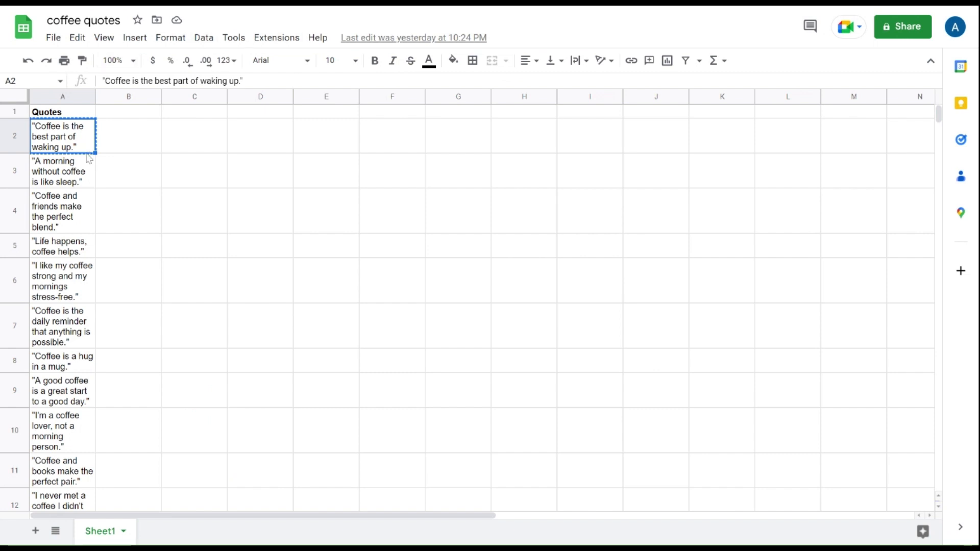
click(62, 176)
key(ctrl+c)
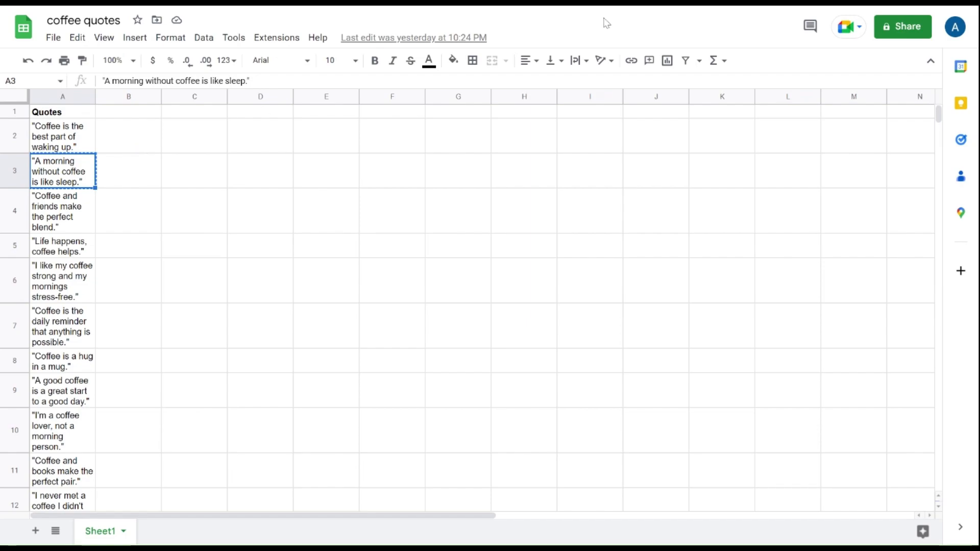
key(ctrl+shift+Tab)
key(ctrl+v)
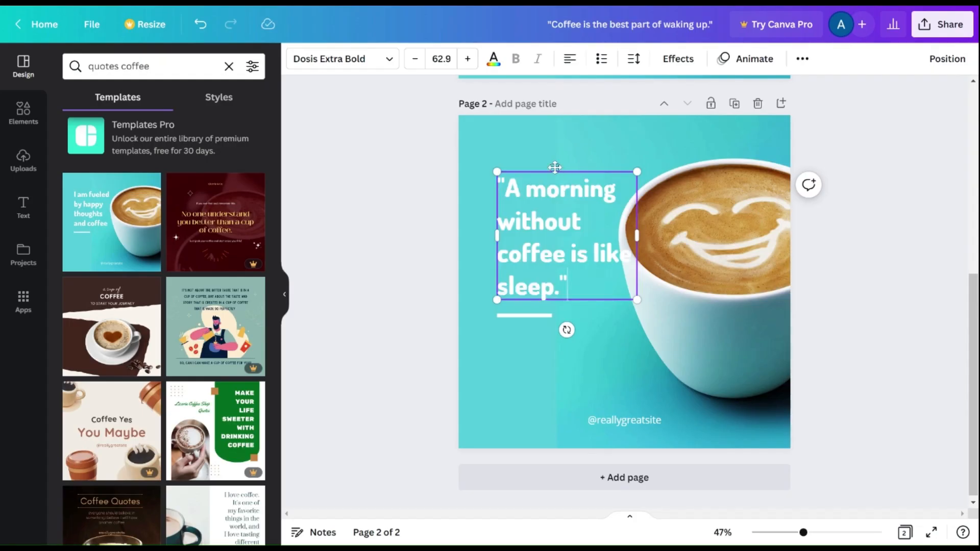
drag(555, 169, 538, 166)
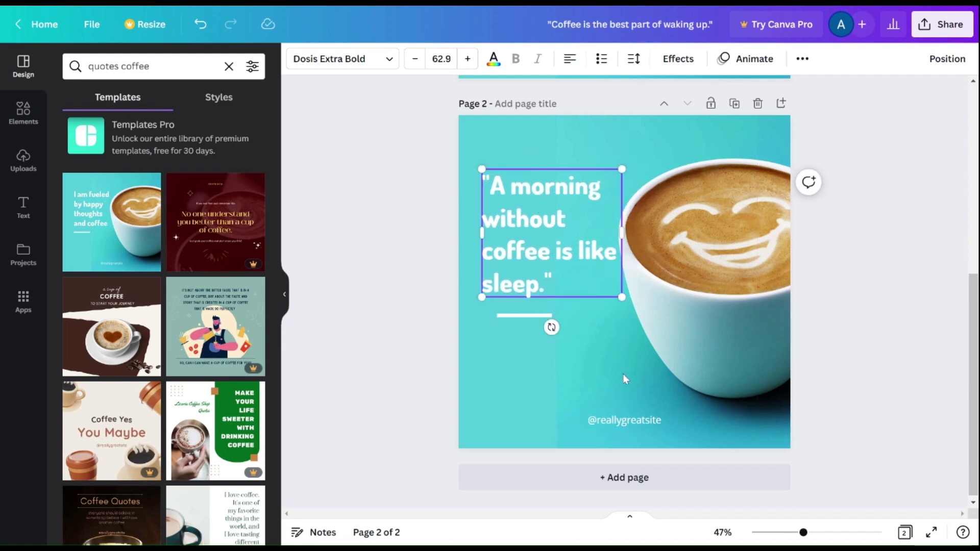
click(622, 396)
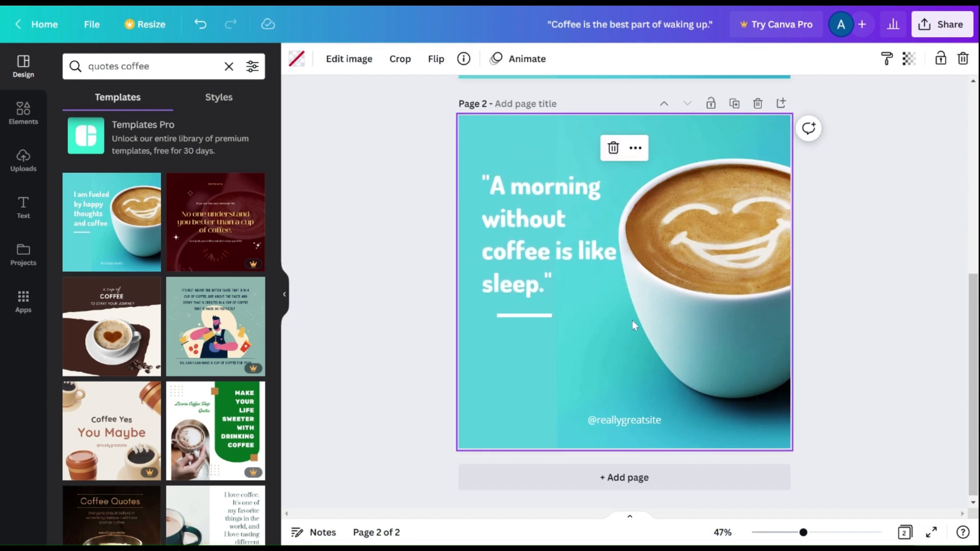
scroll(632, 320, up, 5)
click(617, 244)
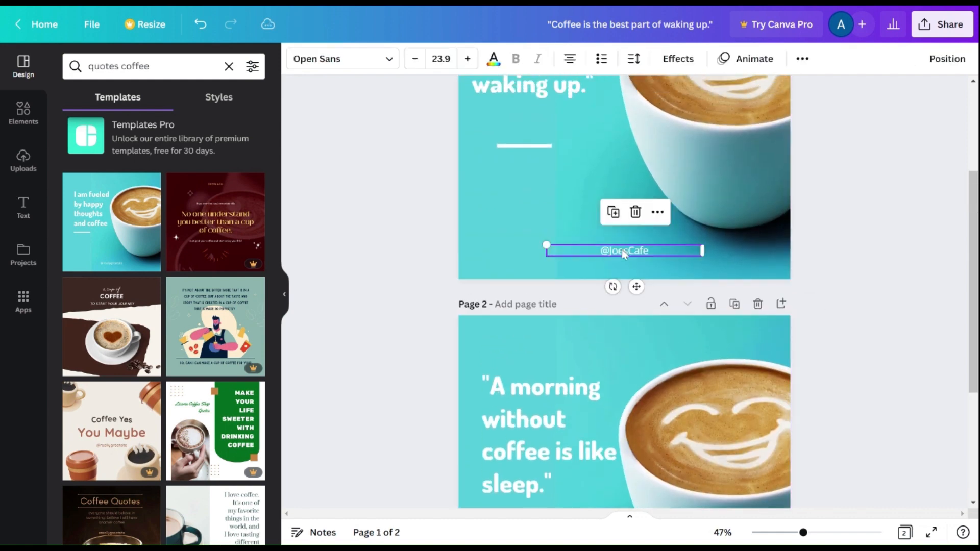
click(621, 249)
scroll(611, 297, down, 4)
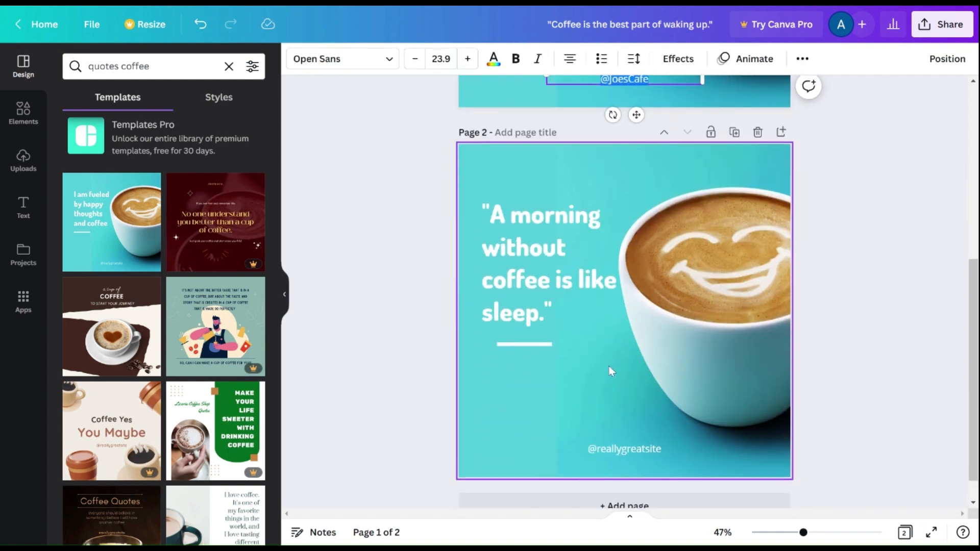
click(626, 447)
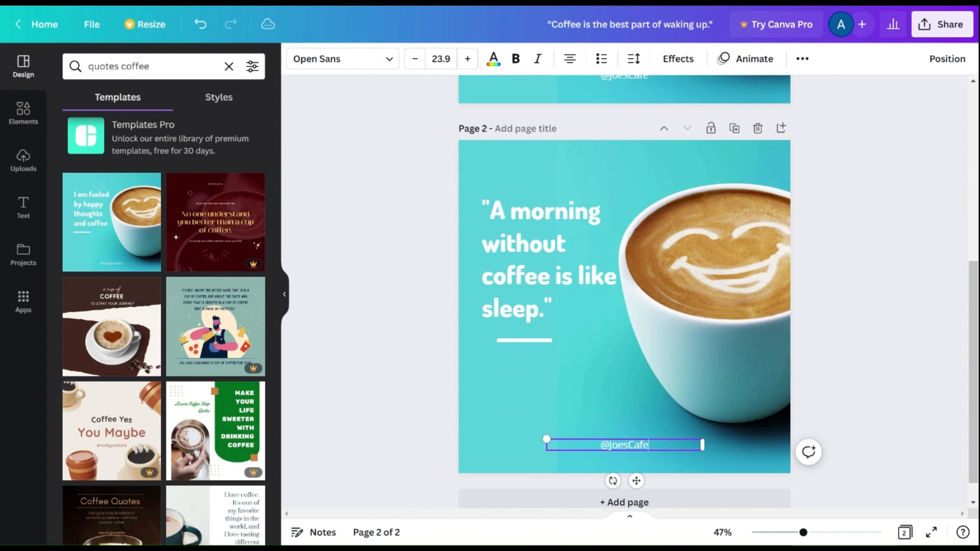
click(603, 382)
scroll(565, 228, up, 5)
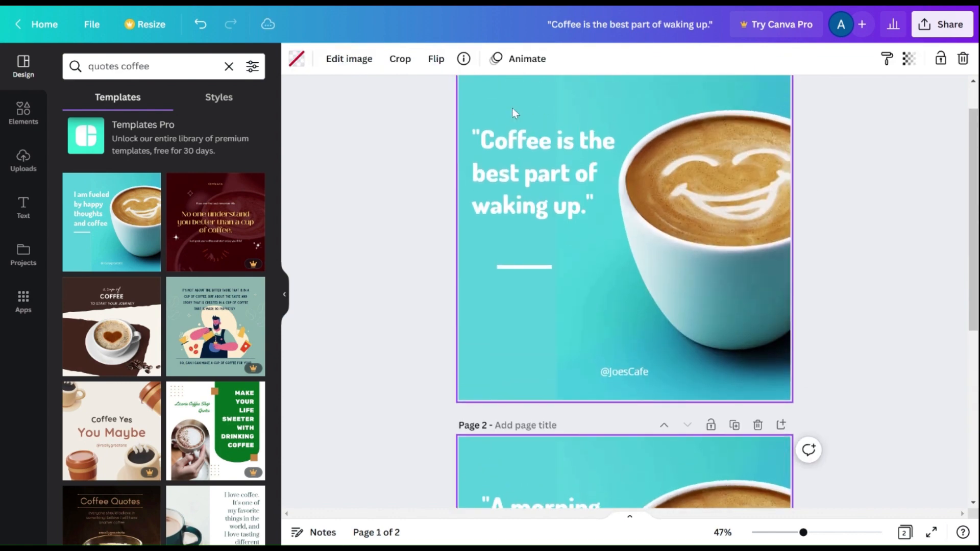
scroll(559, 268, down, 5)
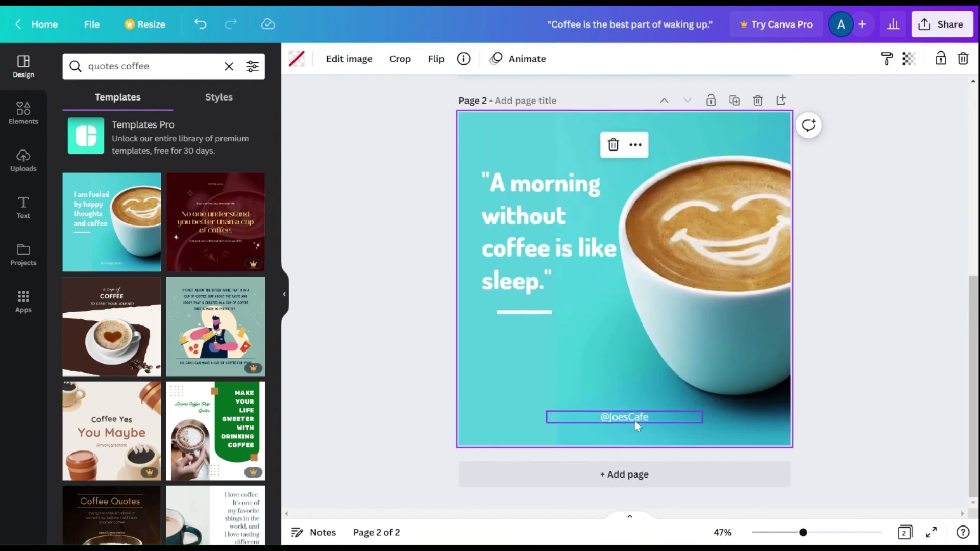
scroll(681, 287, up, 5)
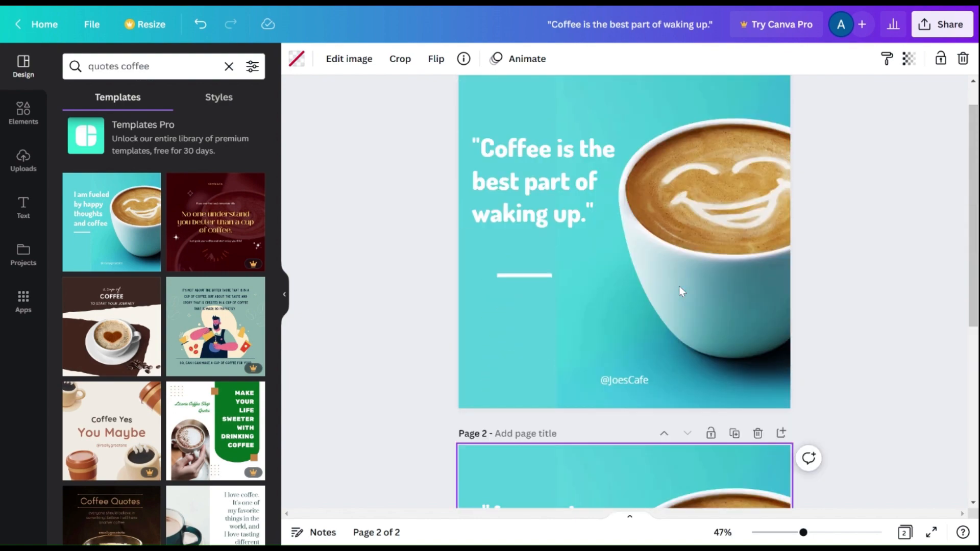
scroll(681, 286, down, 5)
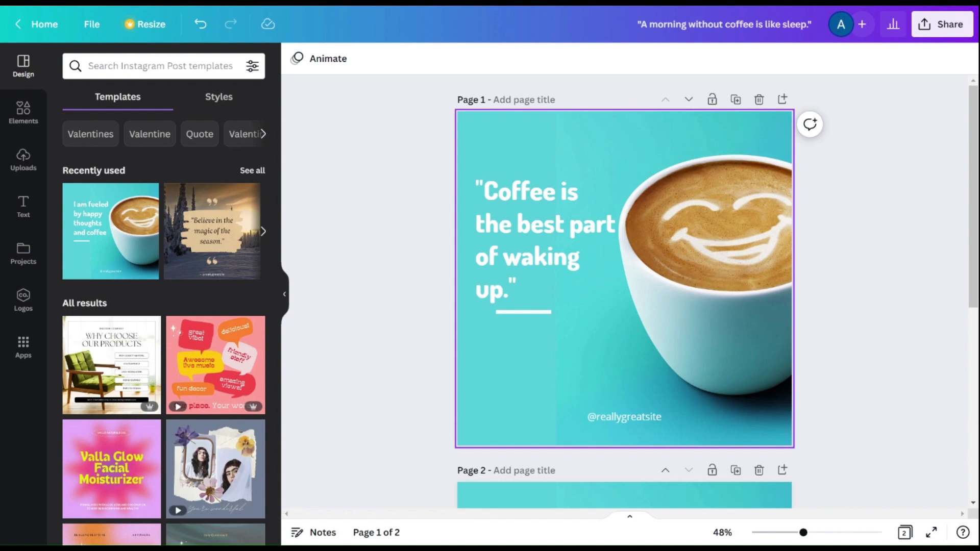
Step: Start the Canva Pro free trial from the home page
scroll(621, 316, down, 2)
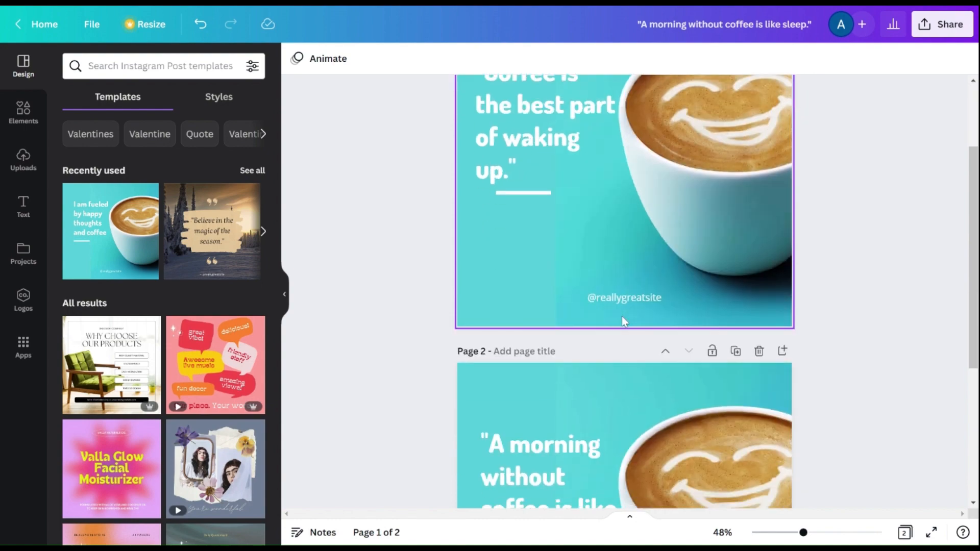
scroll(621, 317, down, 5)
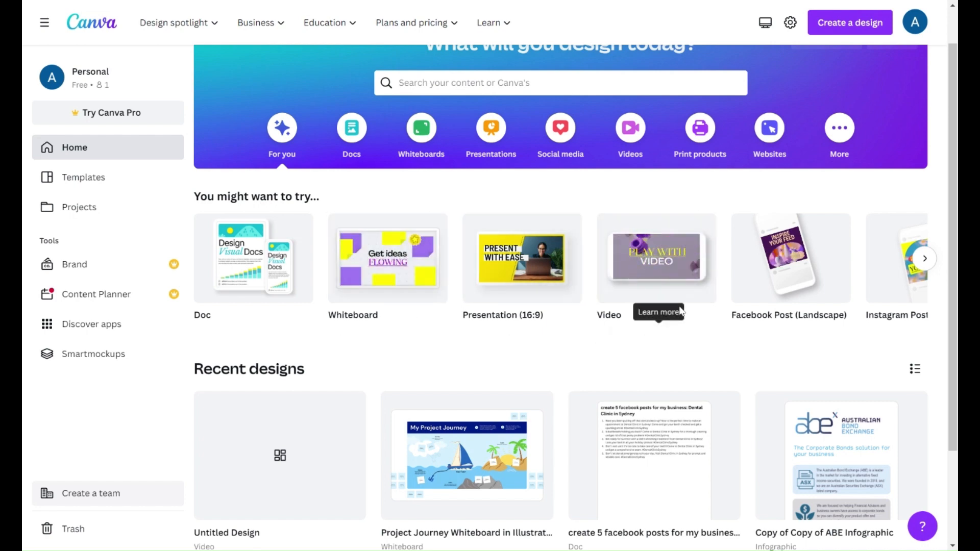
scroll(627, 377, down, 1)
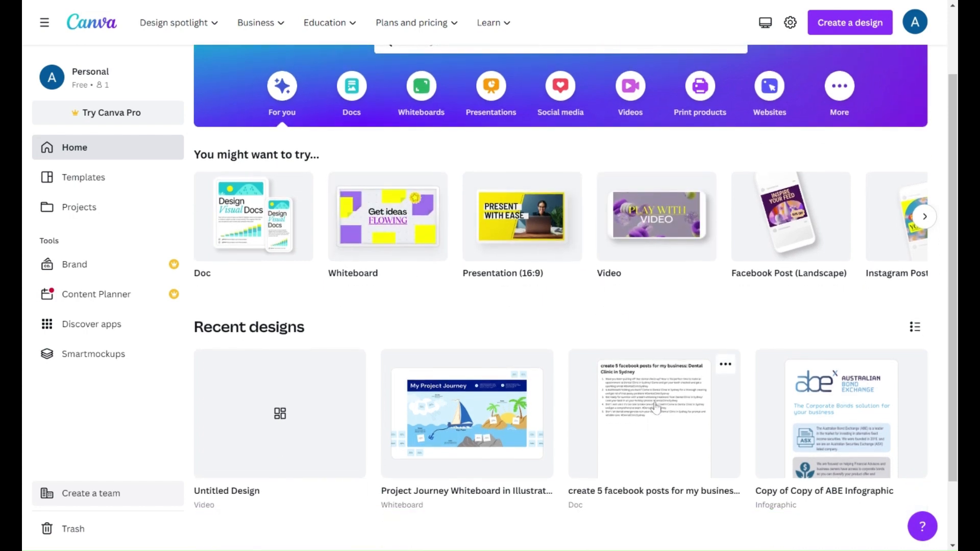
scroll(654, 407, up, 2)
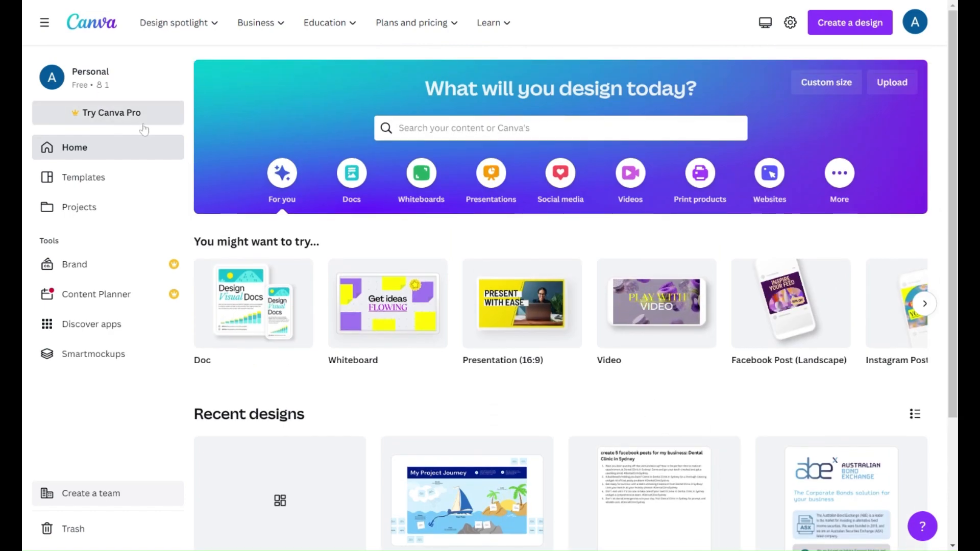
click(117, 115)
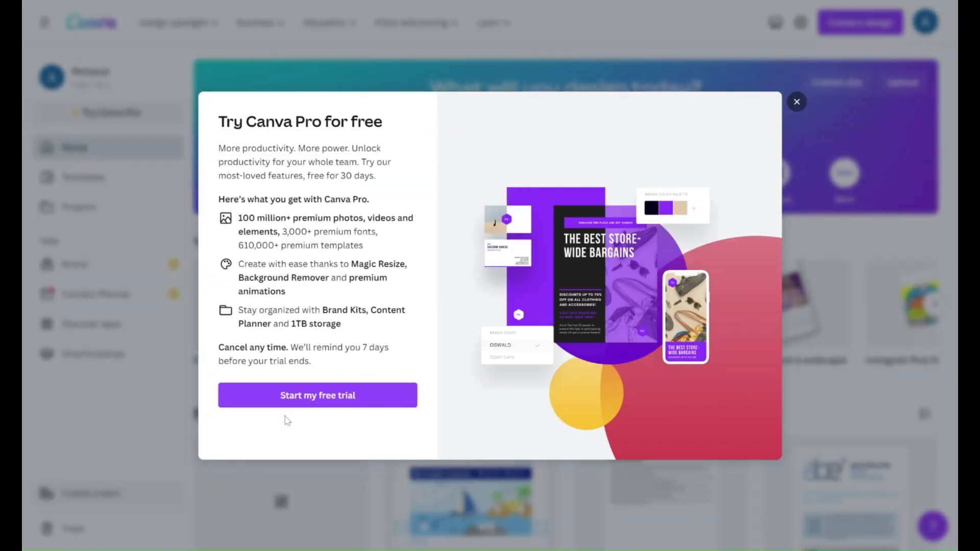
click(342, 398)
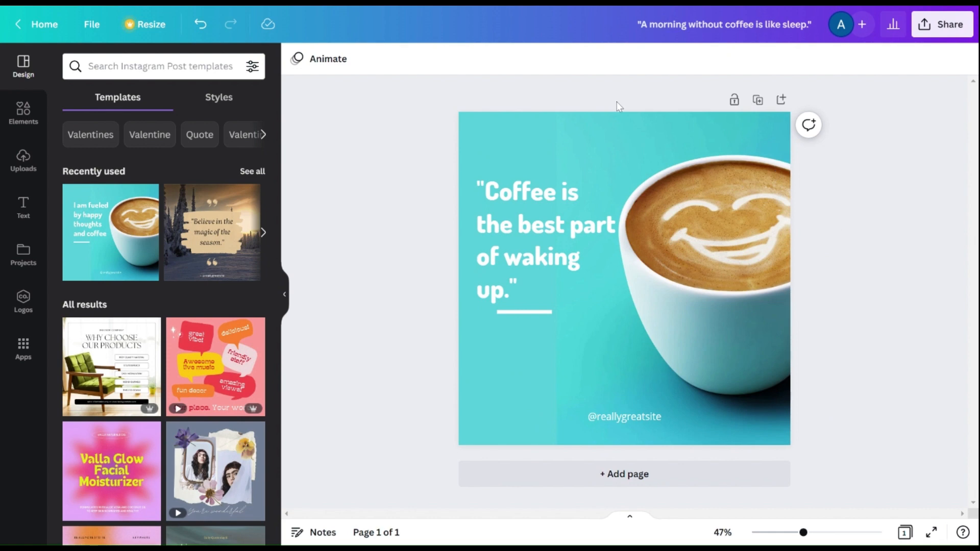
Step: Search the apps for 'bulk' and open the Bulk create app
click(22, 352)
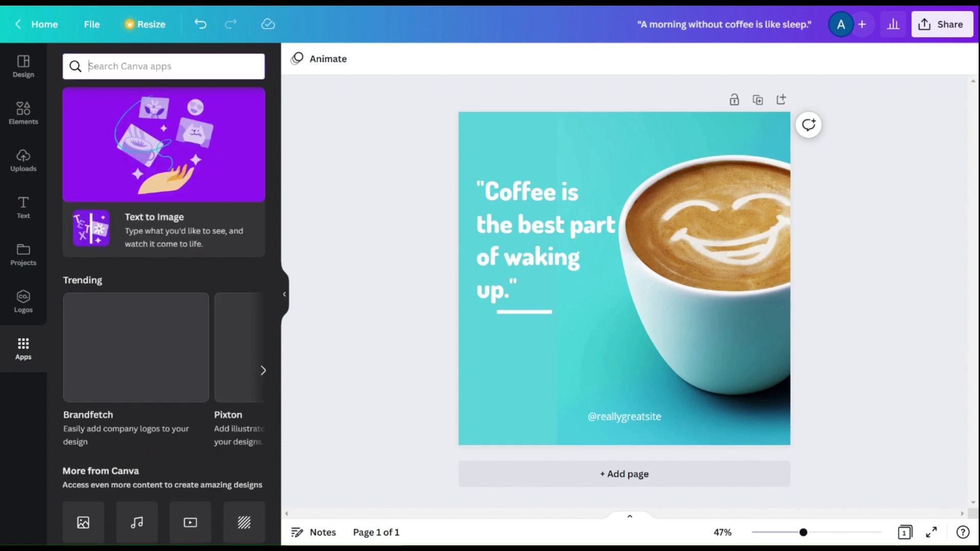
text(bulk)
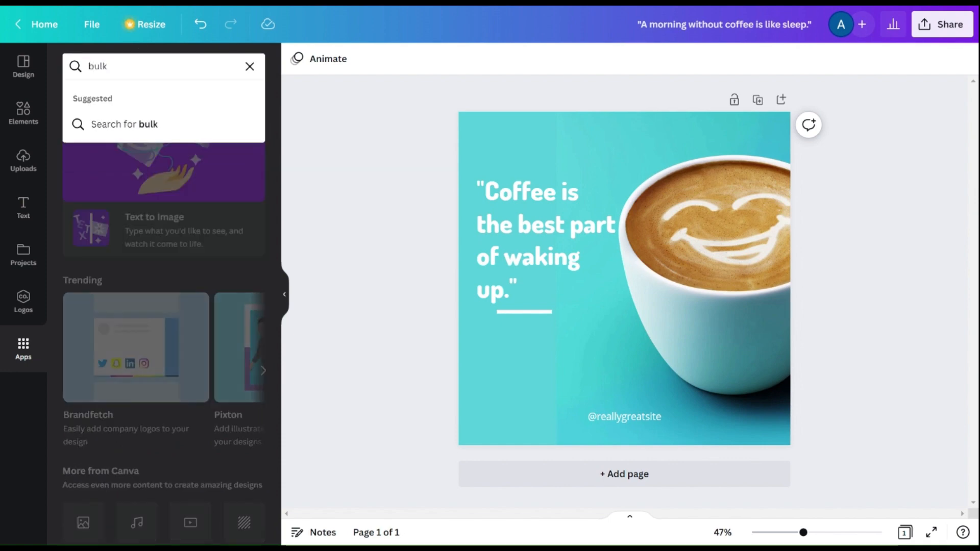
key(Return)
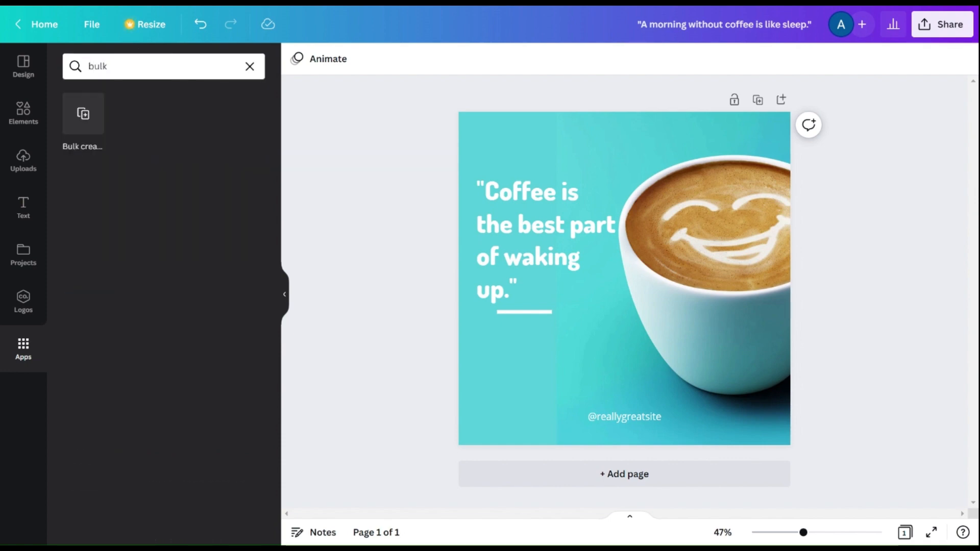
click(84, 114)
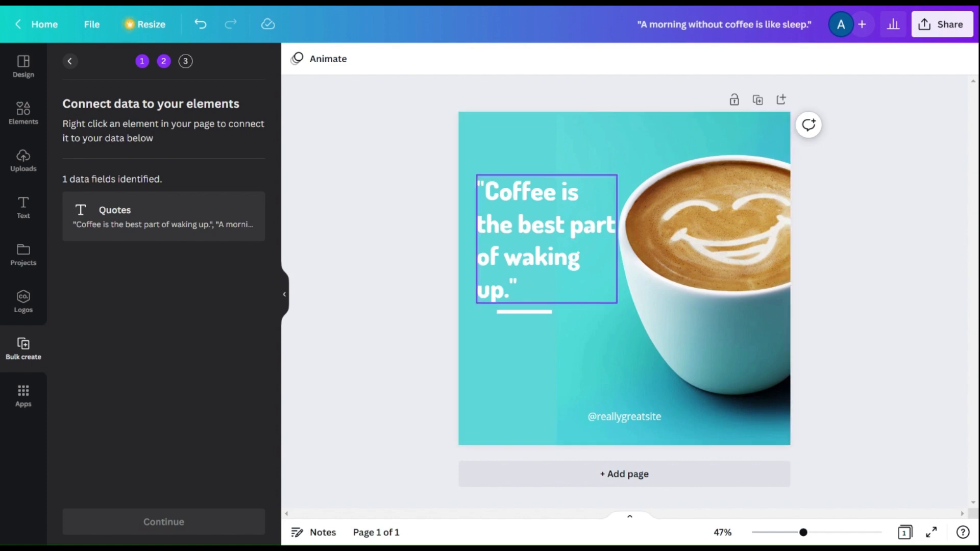
Step: Connect the post's headline text box to the Quotes data field
double_click(547, 215)
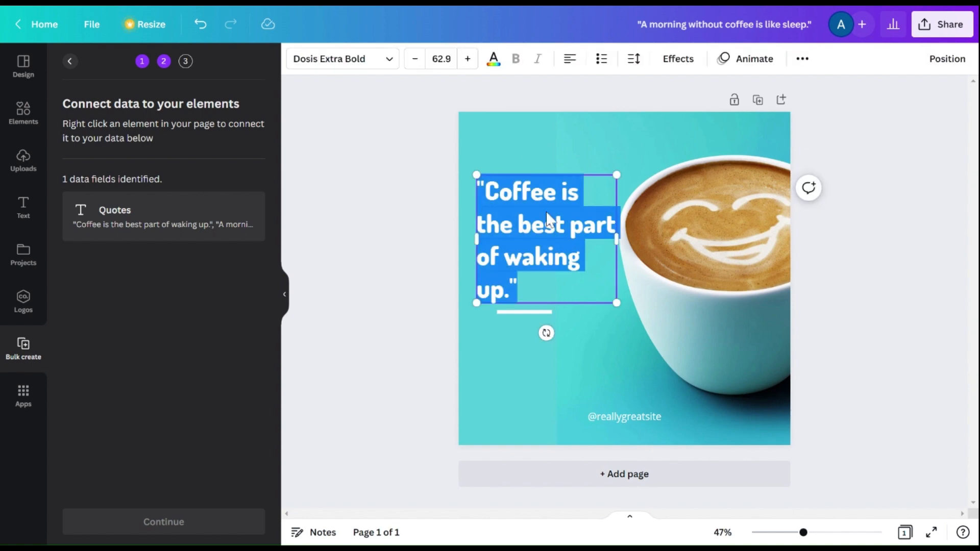
click(579, 192)
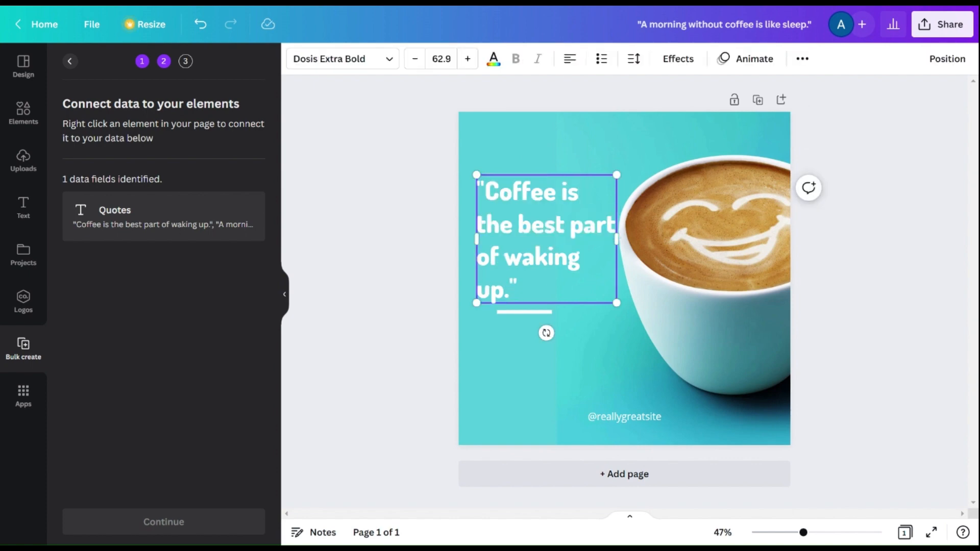
click(557, 224)
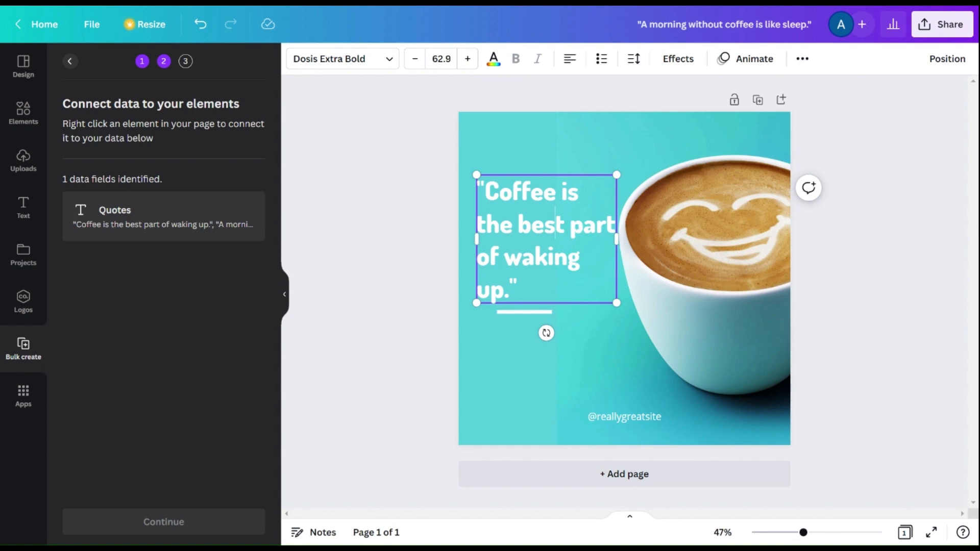
click(490, 370)
right_click(513, 255)
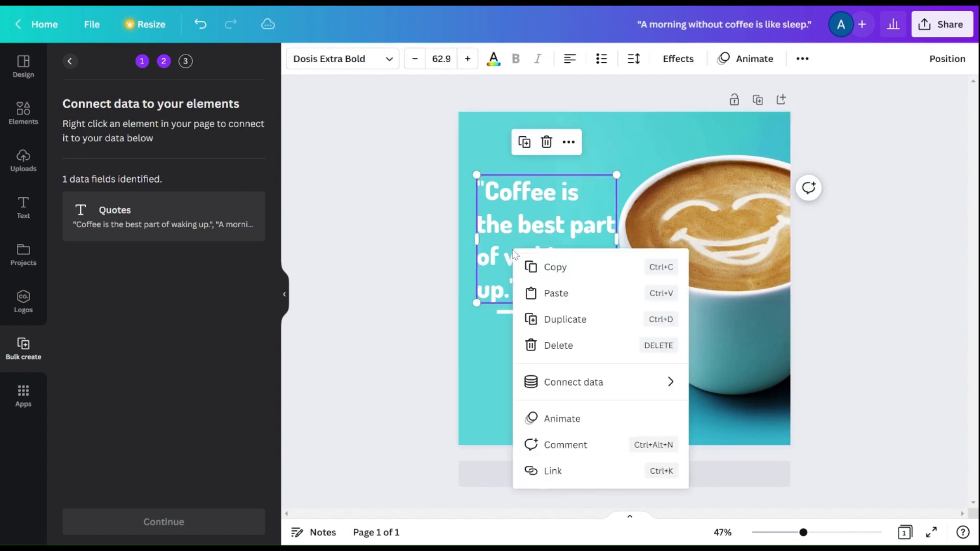
mouse_move(568, 389)
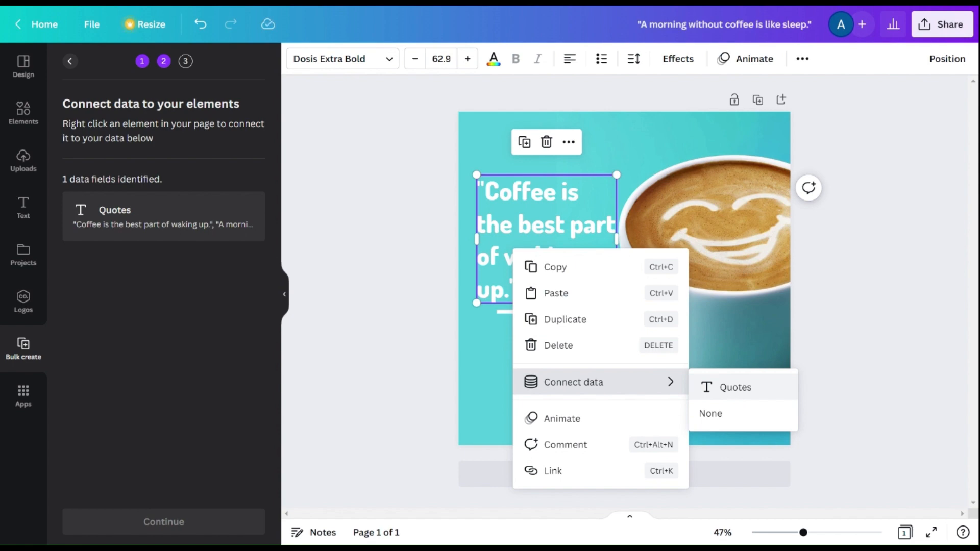
click(739, 391)
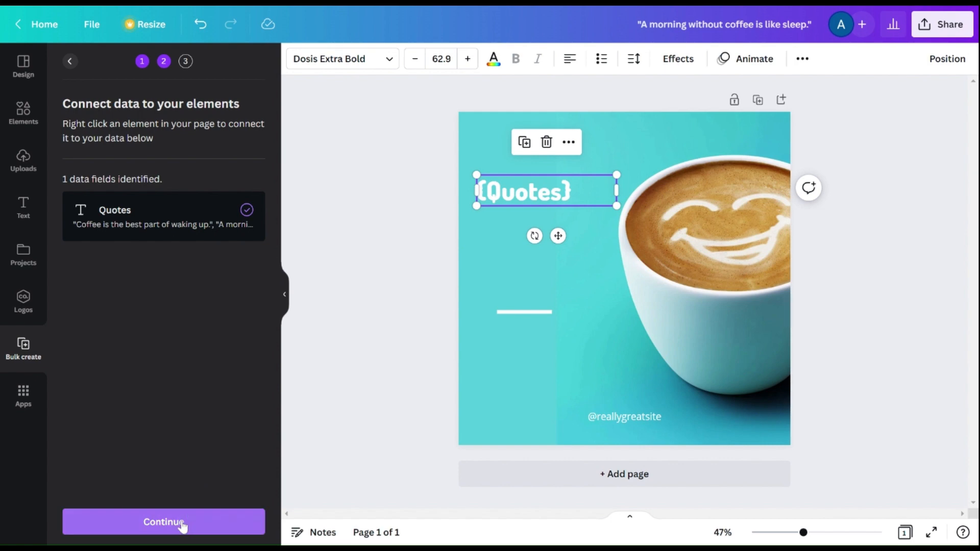
Step: Continue to the Apply data step and scroll through the selected quotes
click(182, 528)
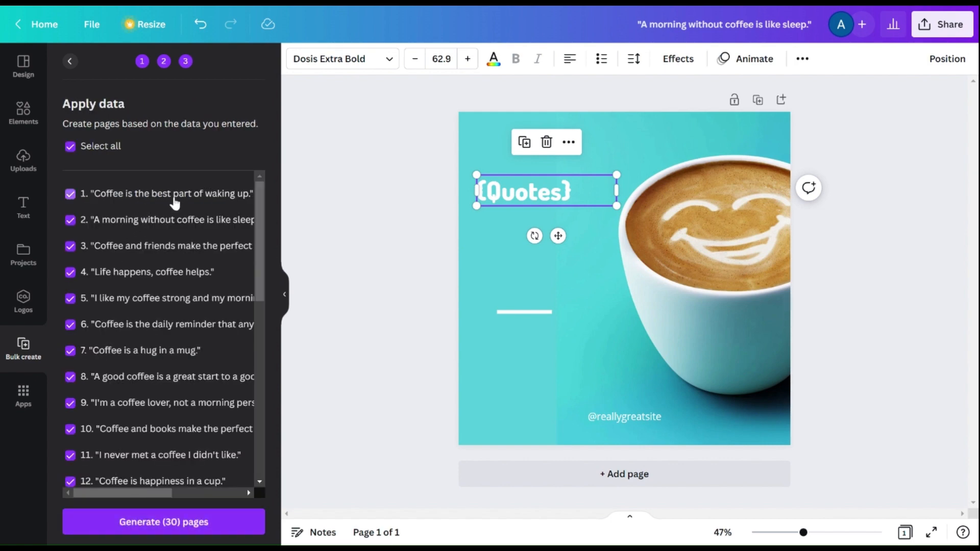
scroll(130, 249, down, 5)
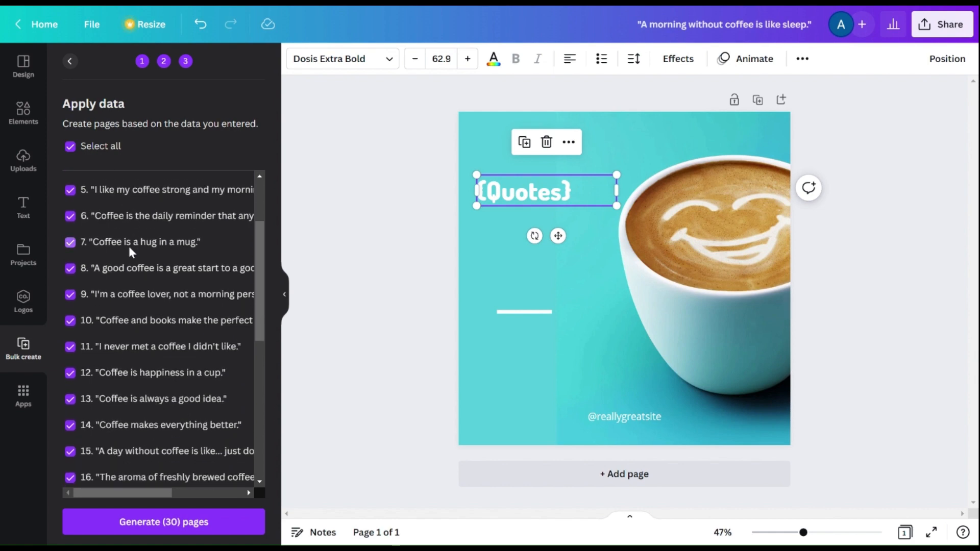
Step: Generate 30 pages from all the selected quotes and scroll through the resulting posts
scroll(129, 247, down, 10)
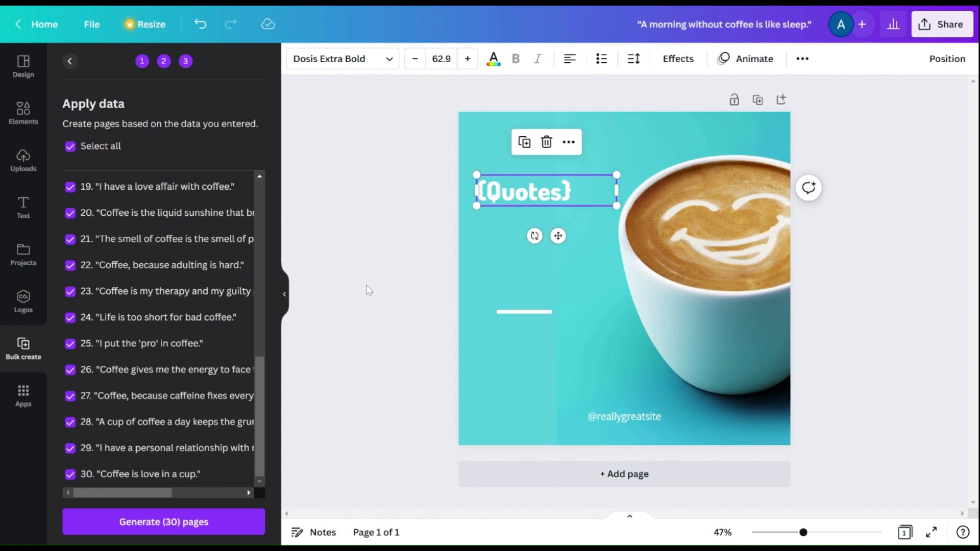
click(160, 531)
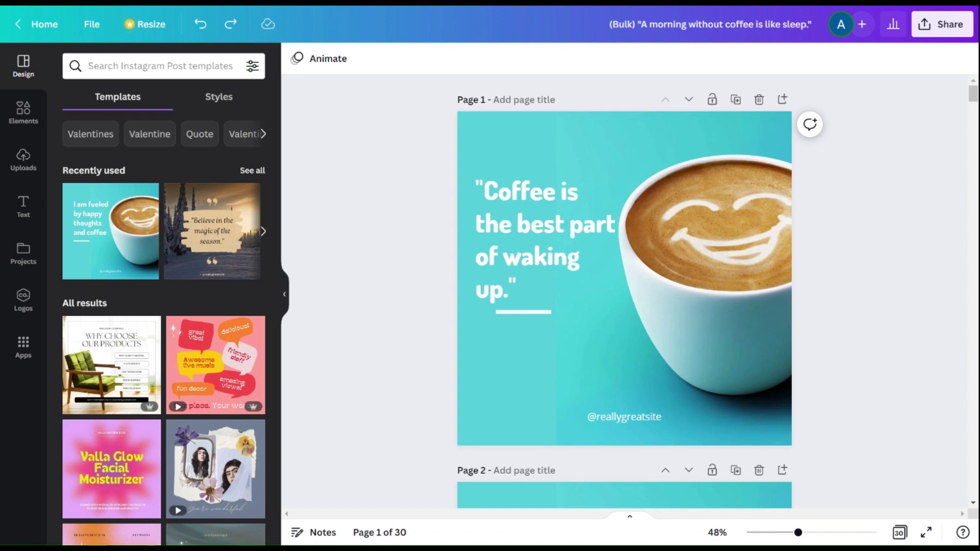
scroll(395, 86, down, 7)
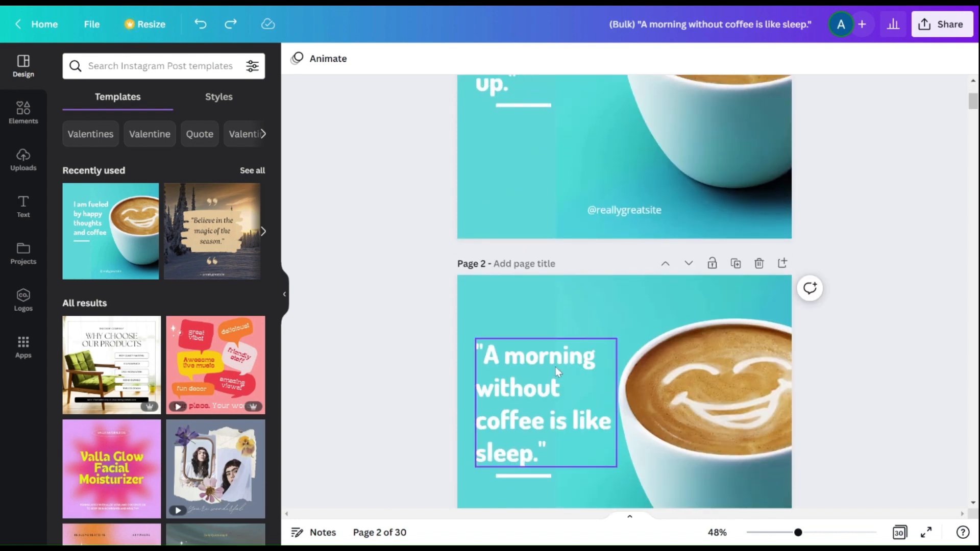
scroll(555, 366, down, 8)
scroll(555, 366, down, 10)
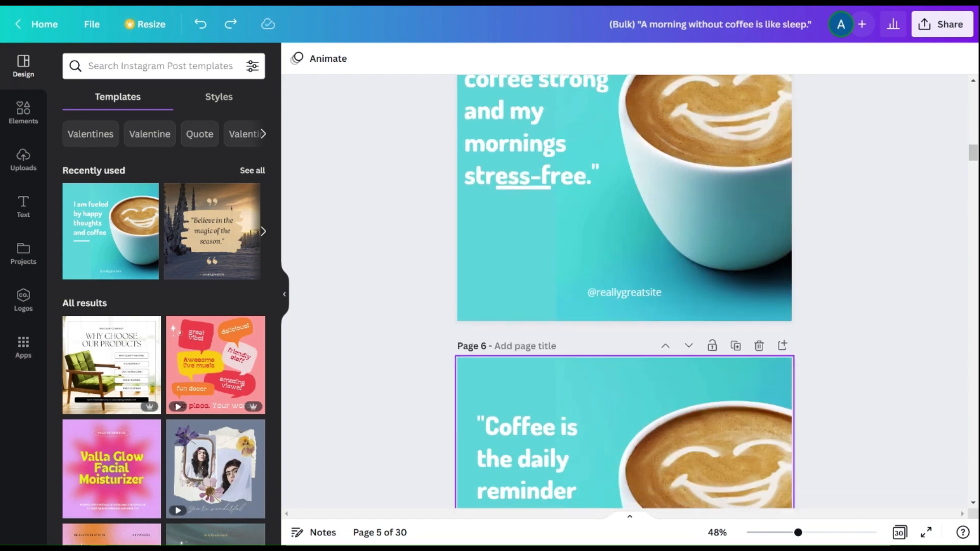
scroll(625, 291, up, 15)
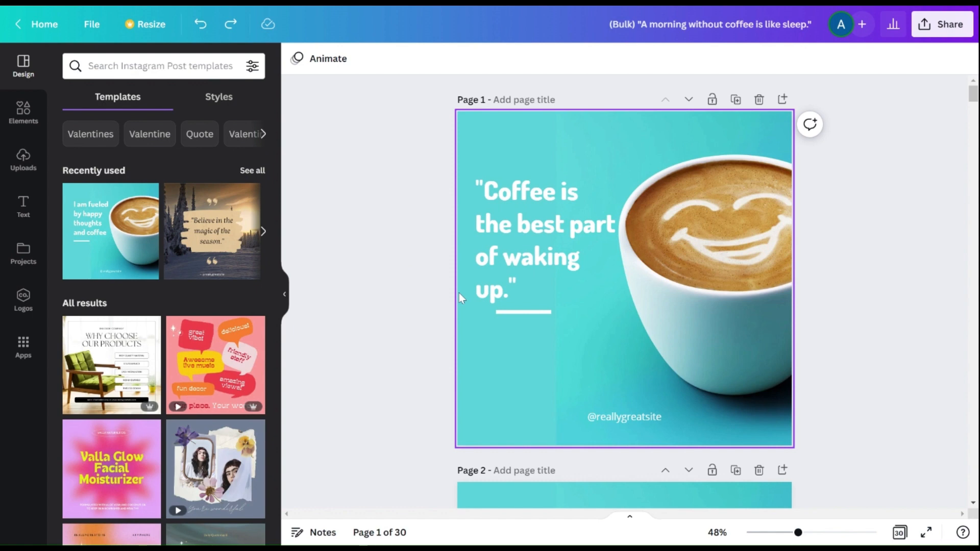
Step: Start a new Instagram post from the pink 'Daily quote' coffee template
click(92, 25)
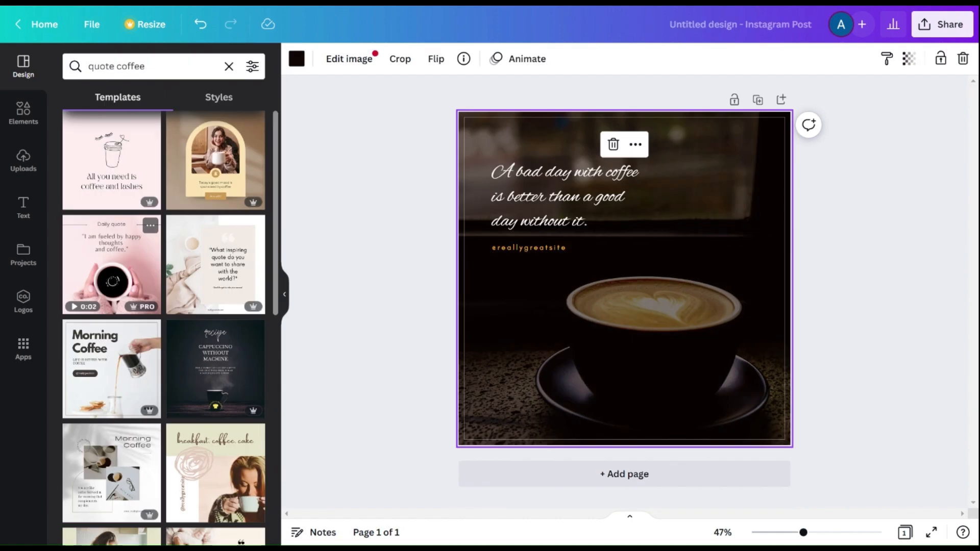
click(111, 264)
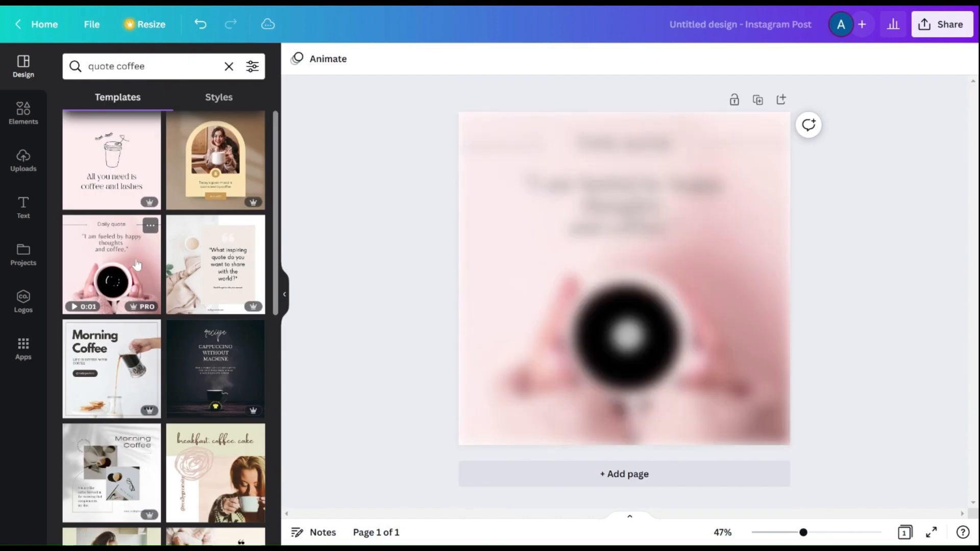
click(499, 220)
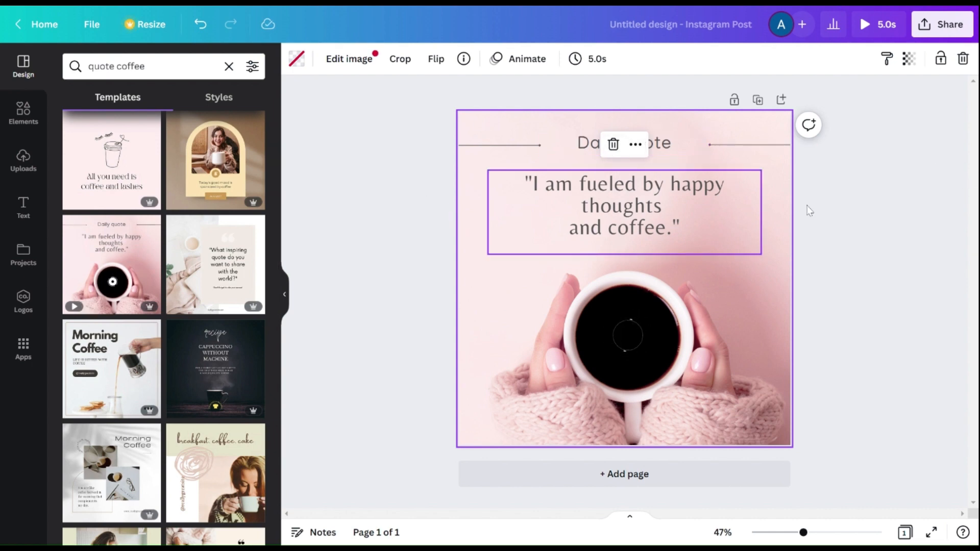
click(855, 234)
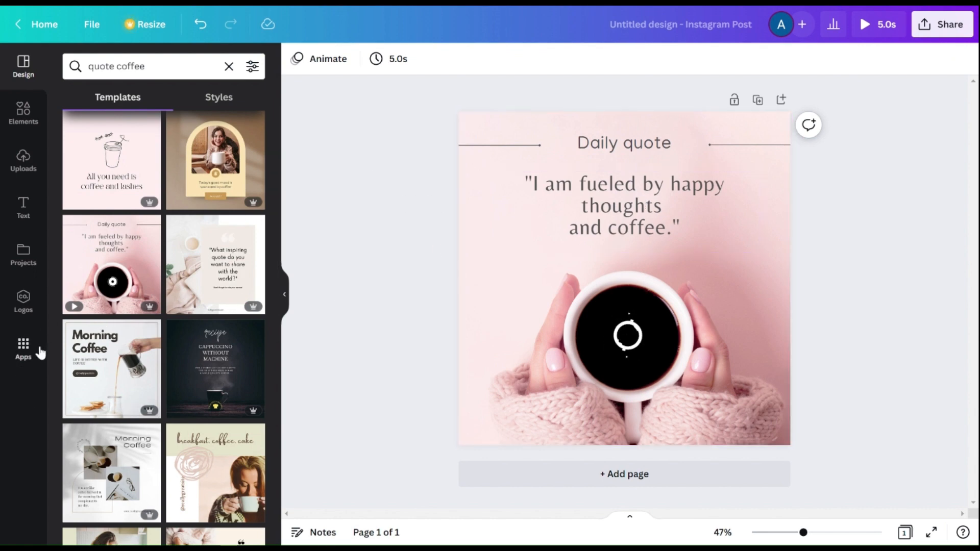
Step: Search the apps for 'bulk', open Bulk create and load the quote data
click(24, 351)
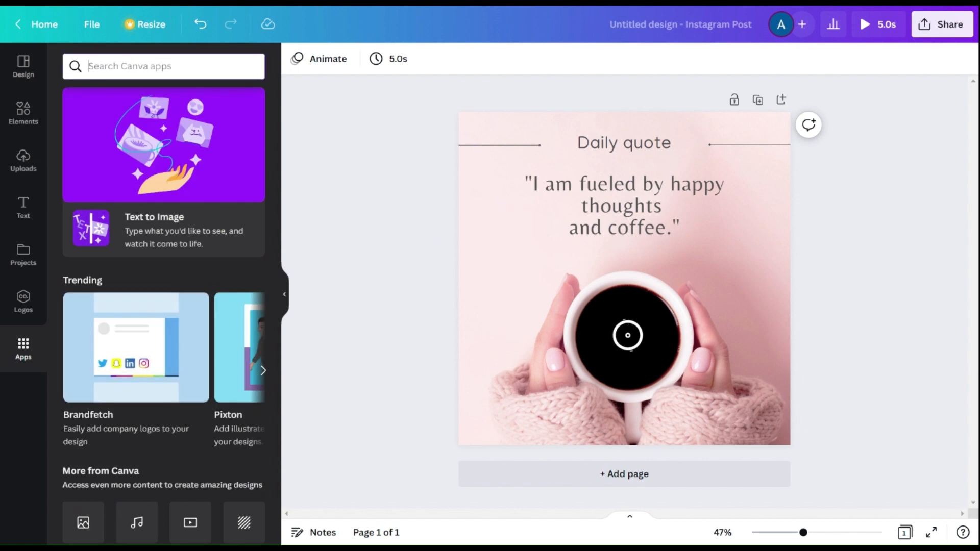
text(bulk)
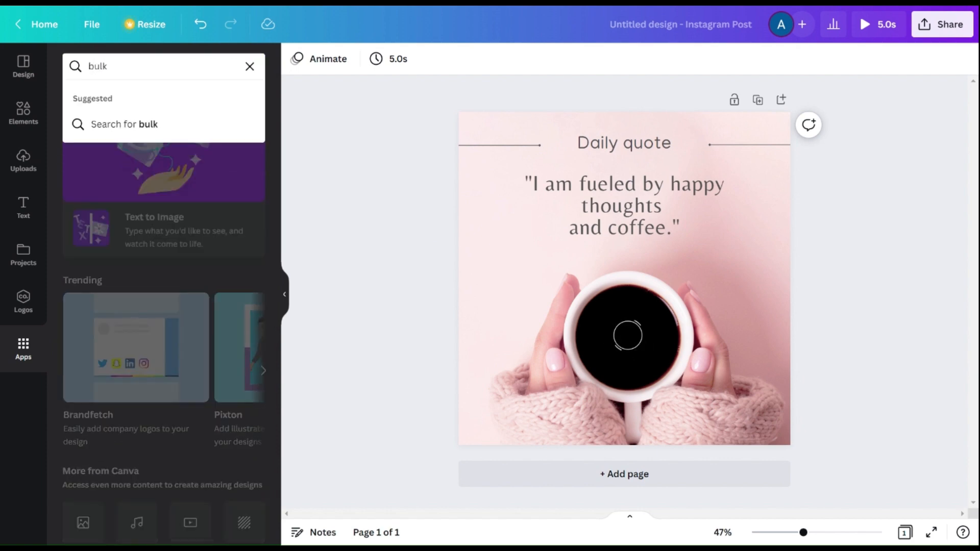
key(Return)
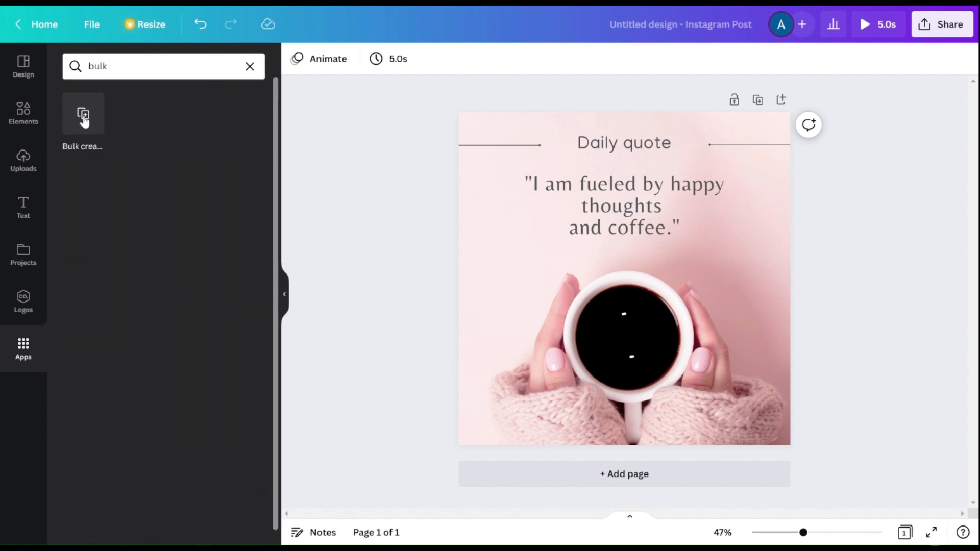
click(84, 121)
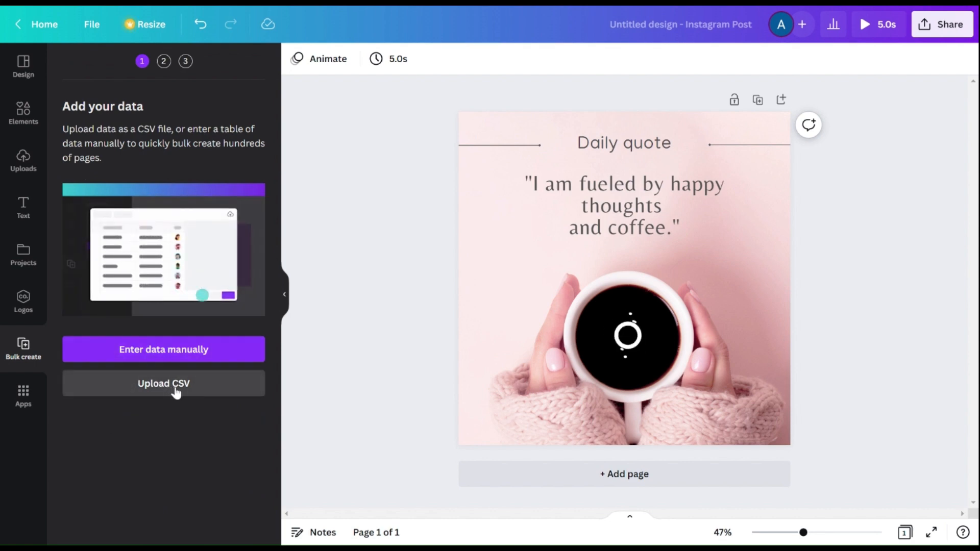
click(175, 390)
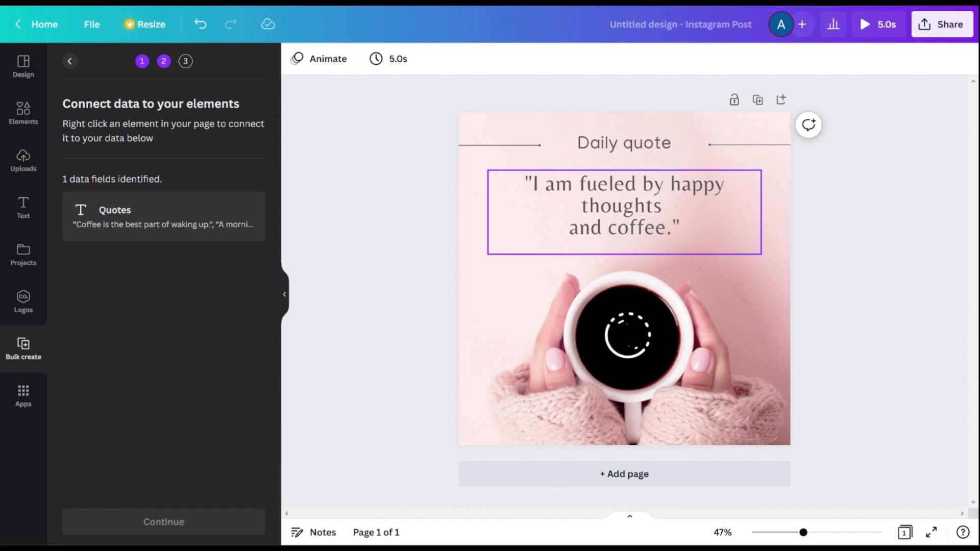
Step: Connect the quote text box to the Quotes data field and continue to applying data
right_click(692, 205)
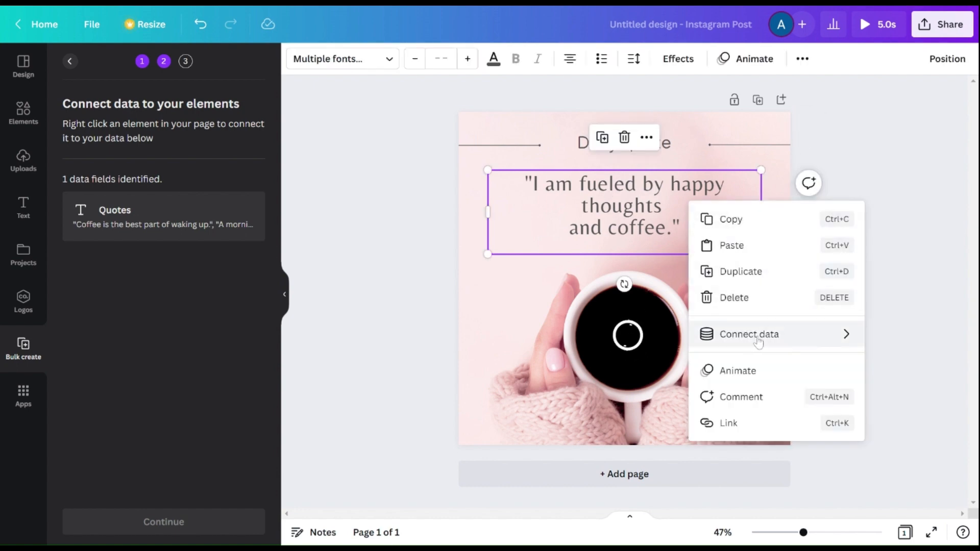
mouse_move(758, 341)
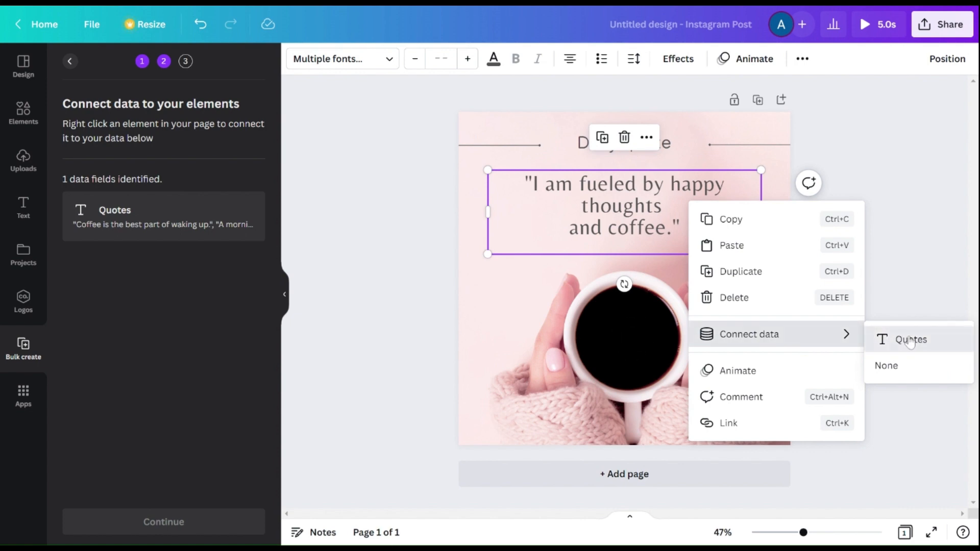
click(911, 341)
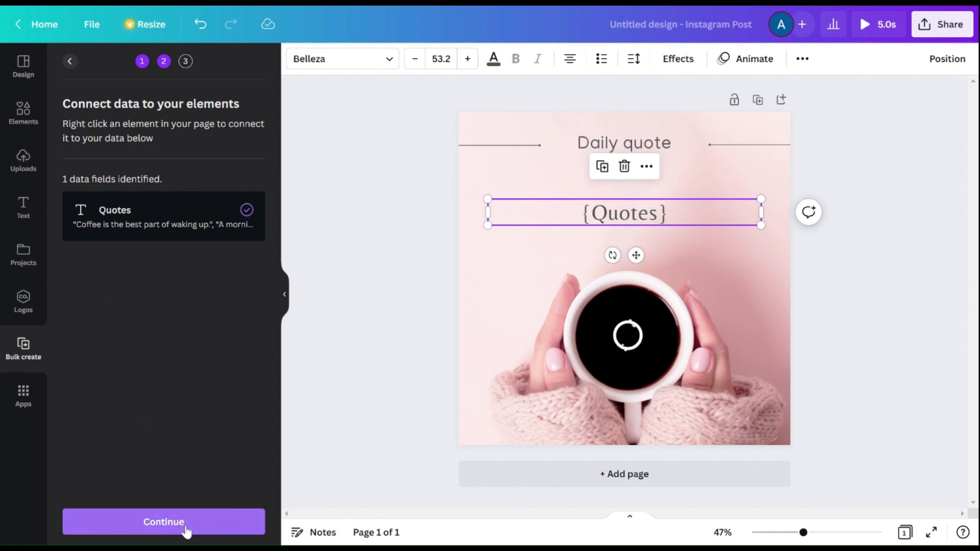
click(185, 528)
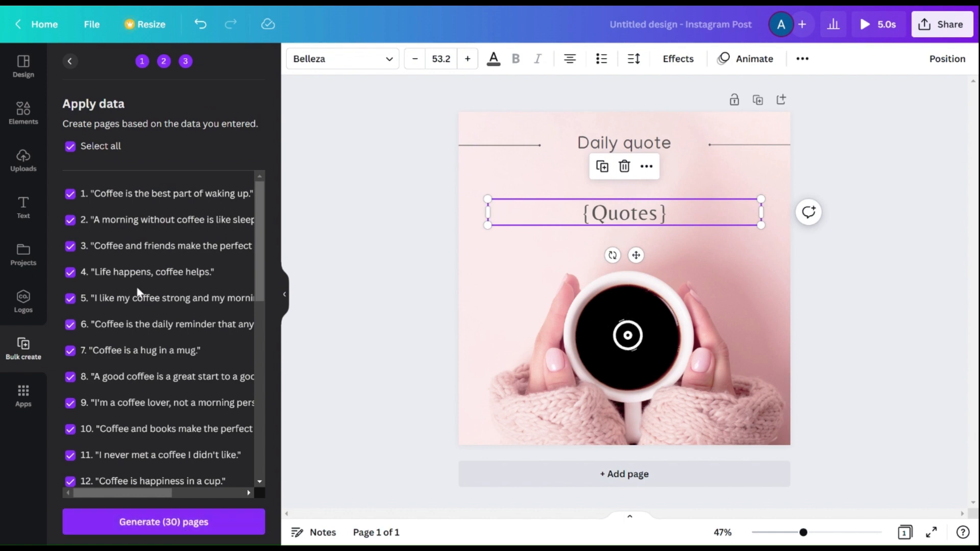
Step: Generate 30 pages from all the selected quotes in the pink template
scroll(141, 222, down, 10)
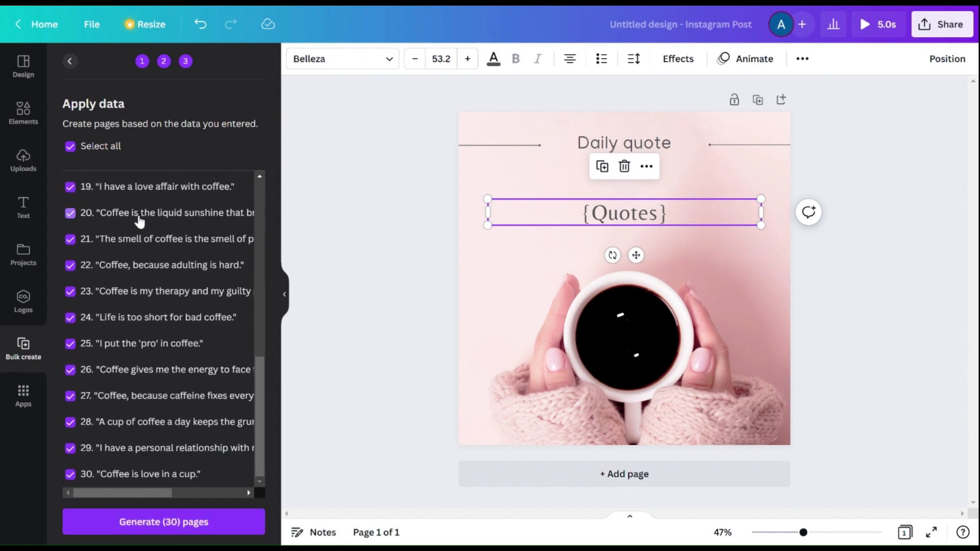
click(188, 525)
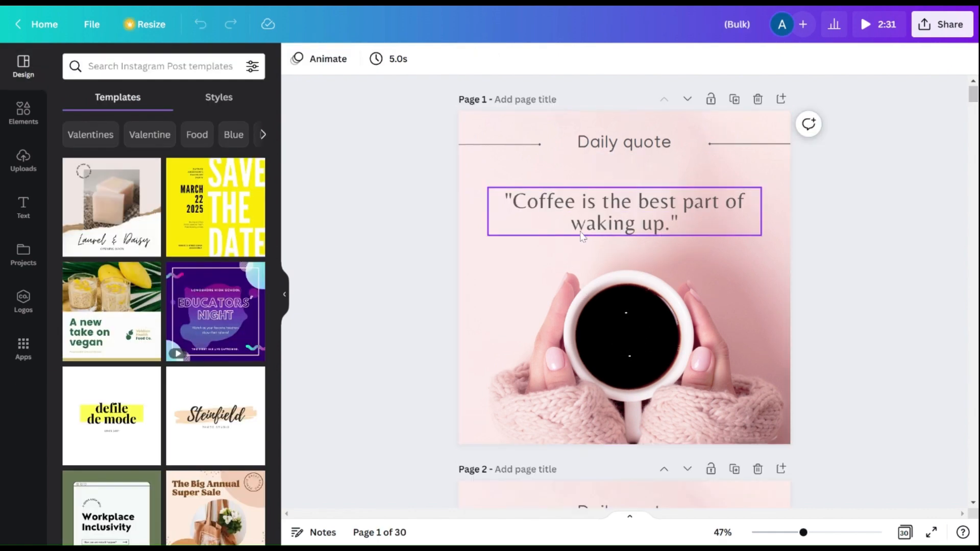
Step: Scroll through the generated pink quote pages to review them
scroll(582, 236, down, 1)
scroll(582, 236, down, 10)
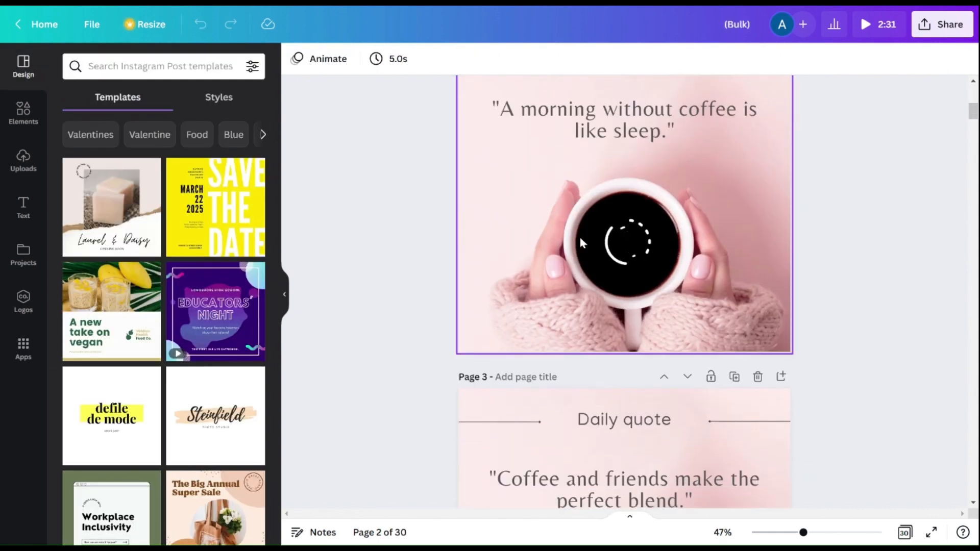
scroll(580, 239, down, 5)
scroll(580, 239, up, 10)
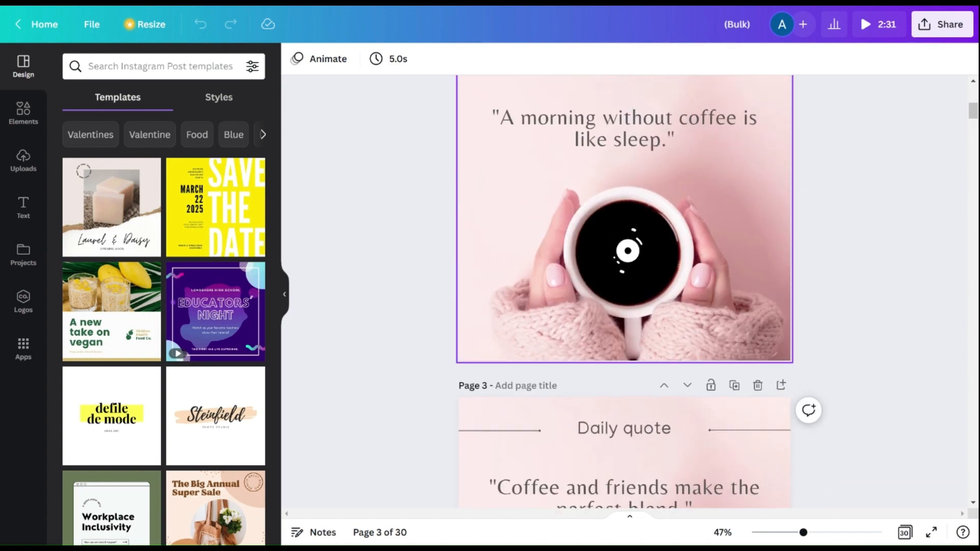
scroll(611, 295, down, 20)
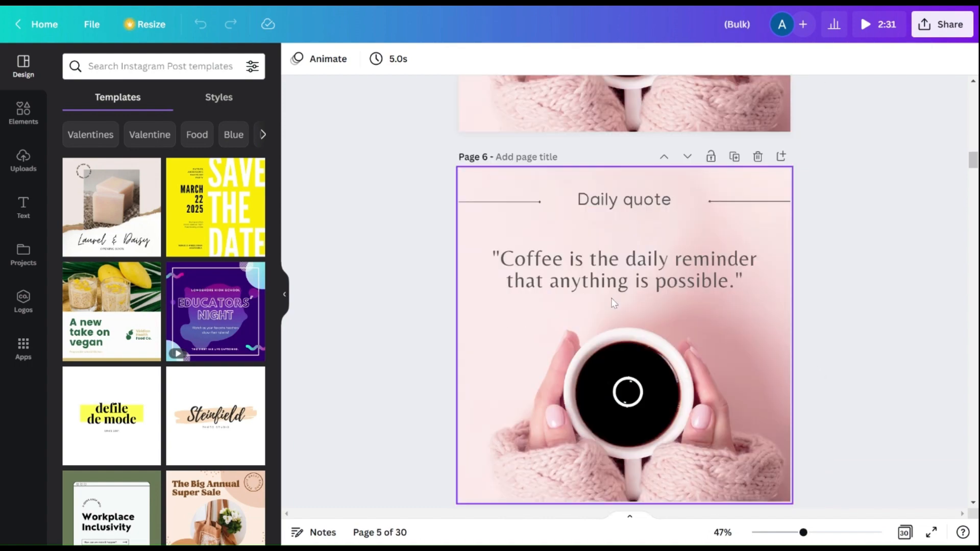
scroll(613, 303, down, 20)
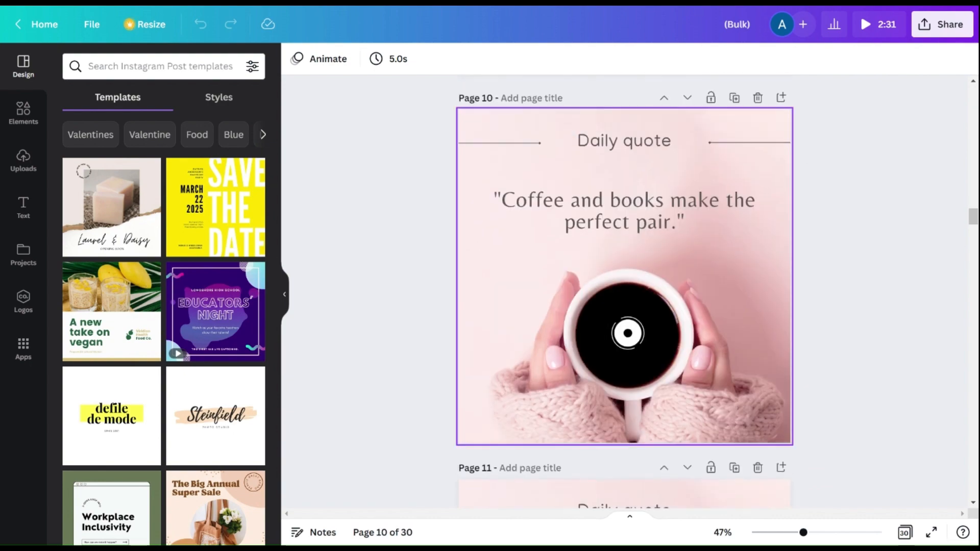
scroll(624, 295, down, 20)
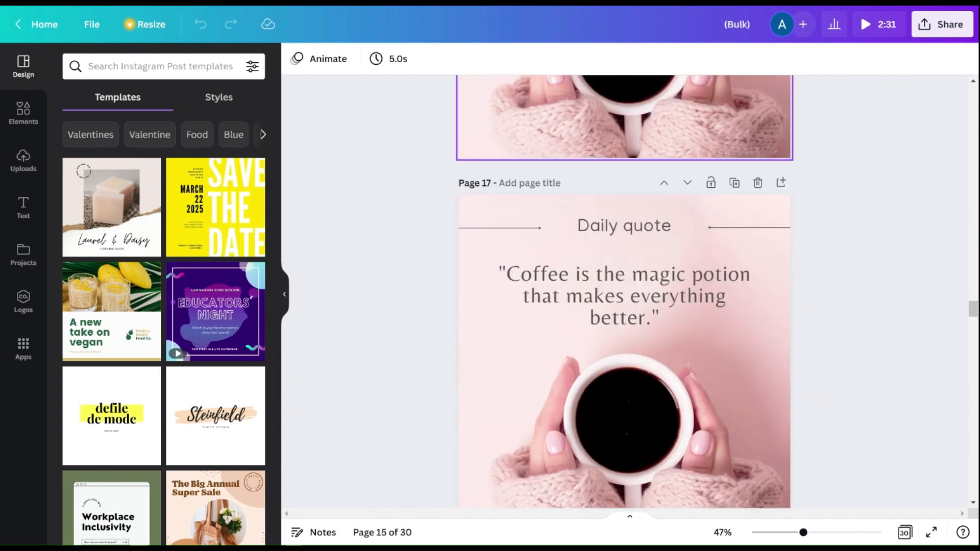
scroll(624, 295, down, 5)
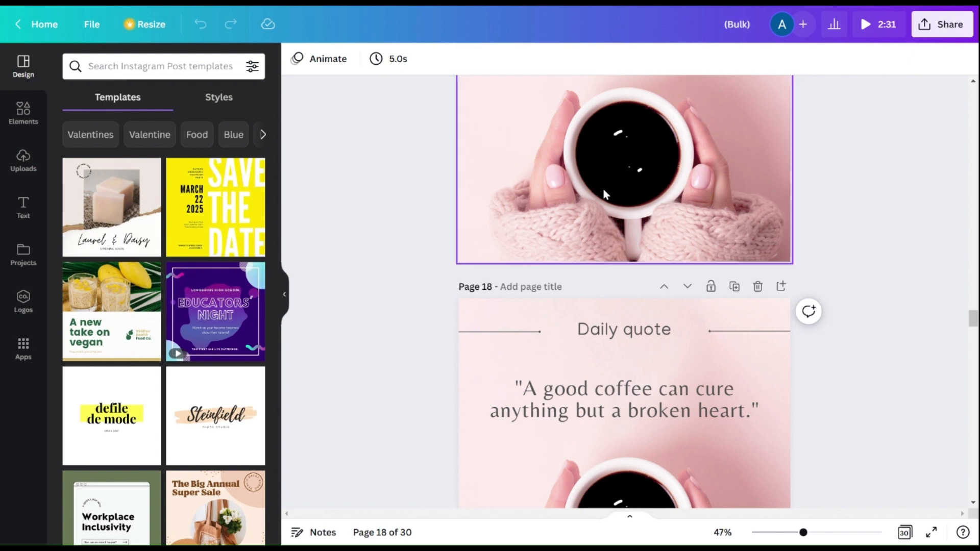
scroll(624, 342, down, 5)
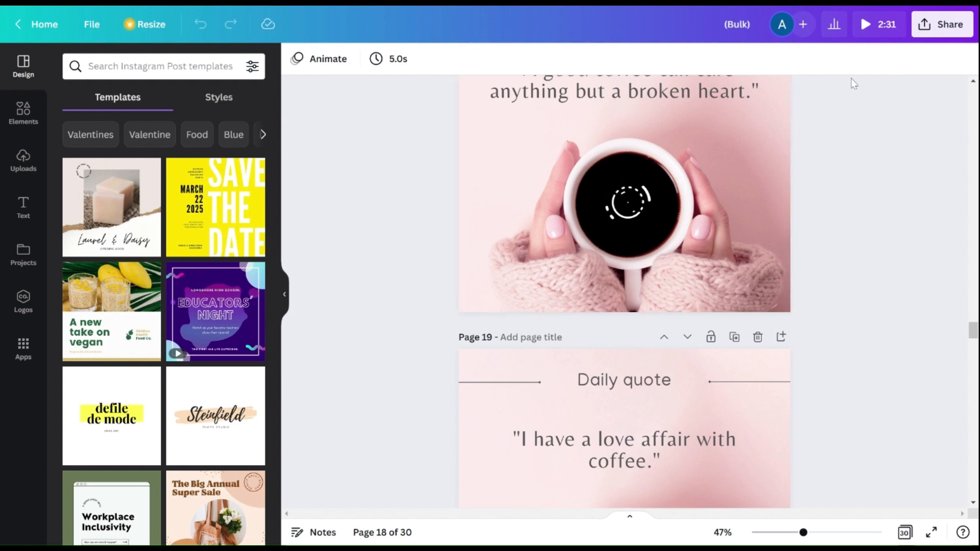
Step: Open the download options for the bulk-created design
click(939, 34)
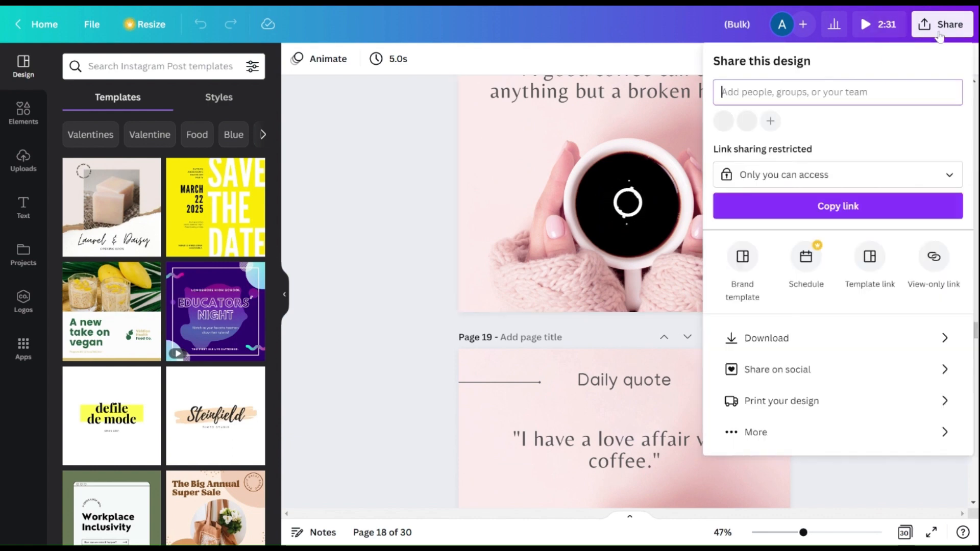
click(942, 338)
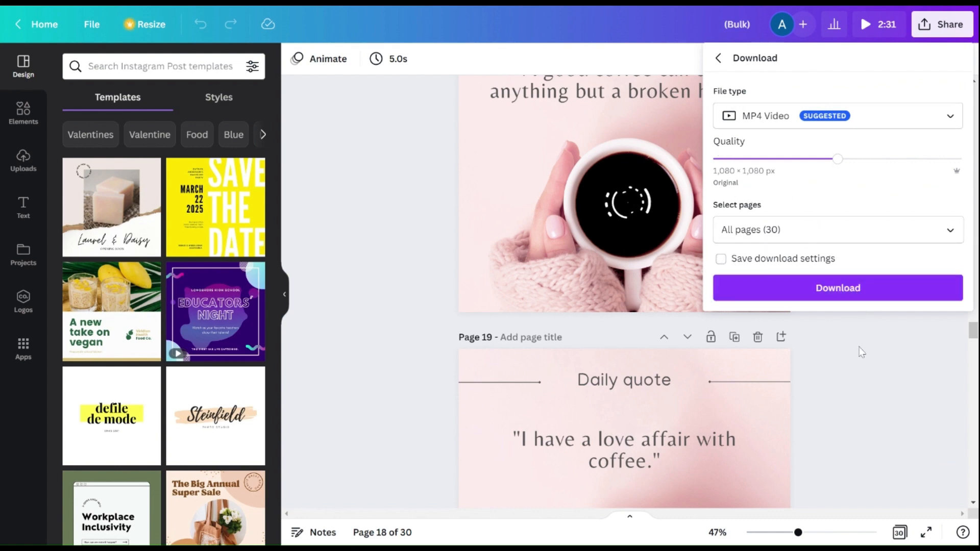
click(852, 327)
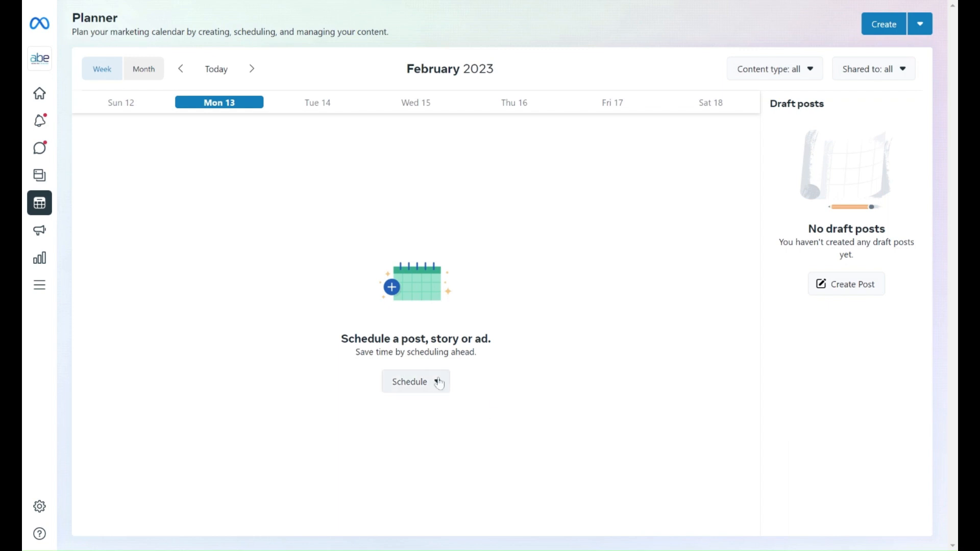
Step: Switch to the Meta Business Suite planner and open the schedule options
click(415, 382)
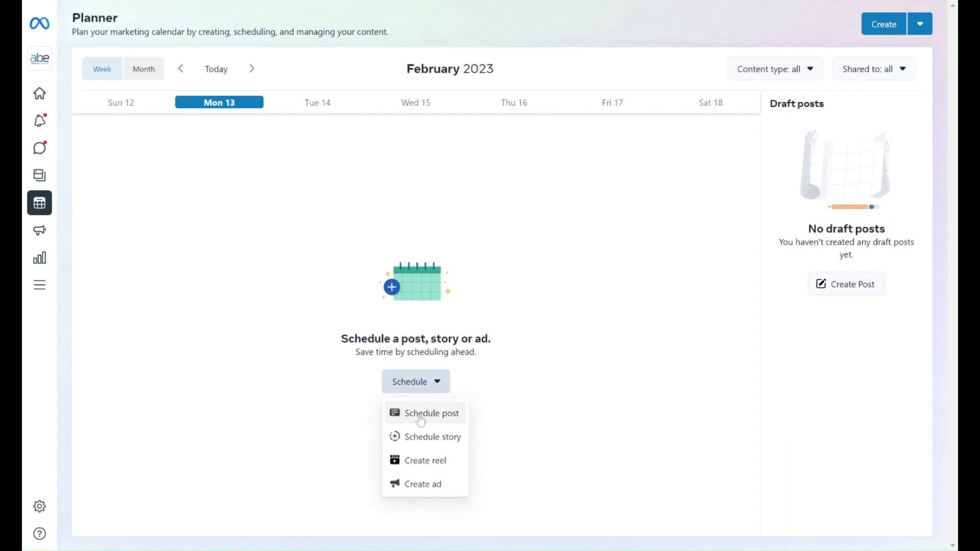